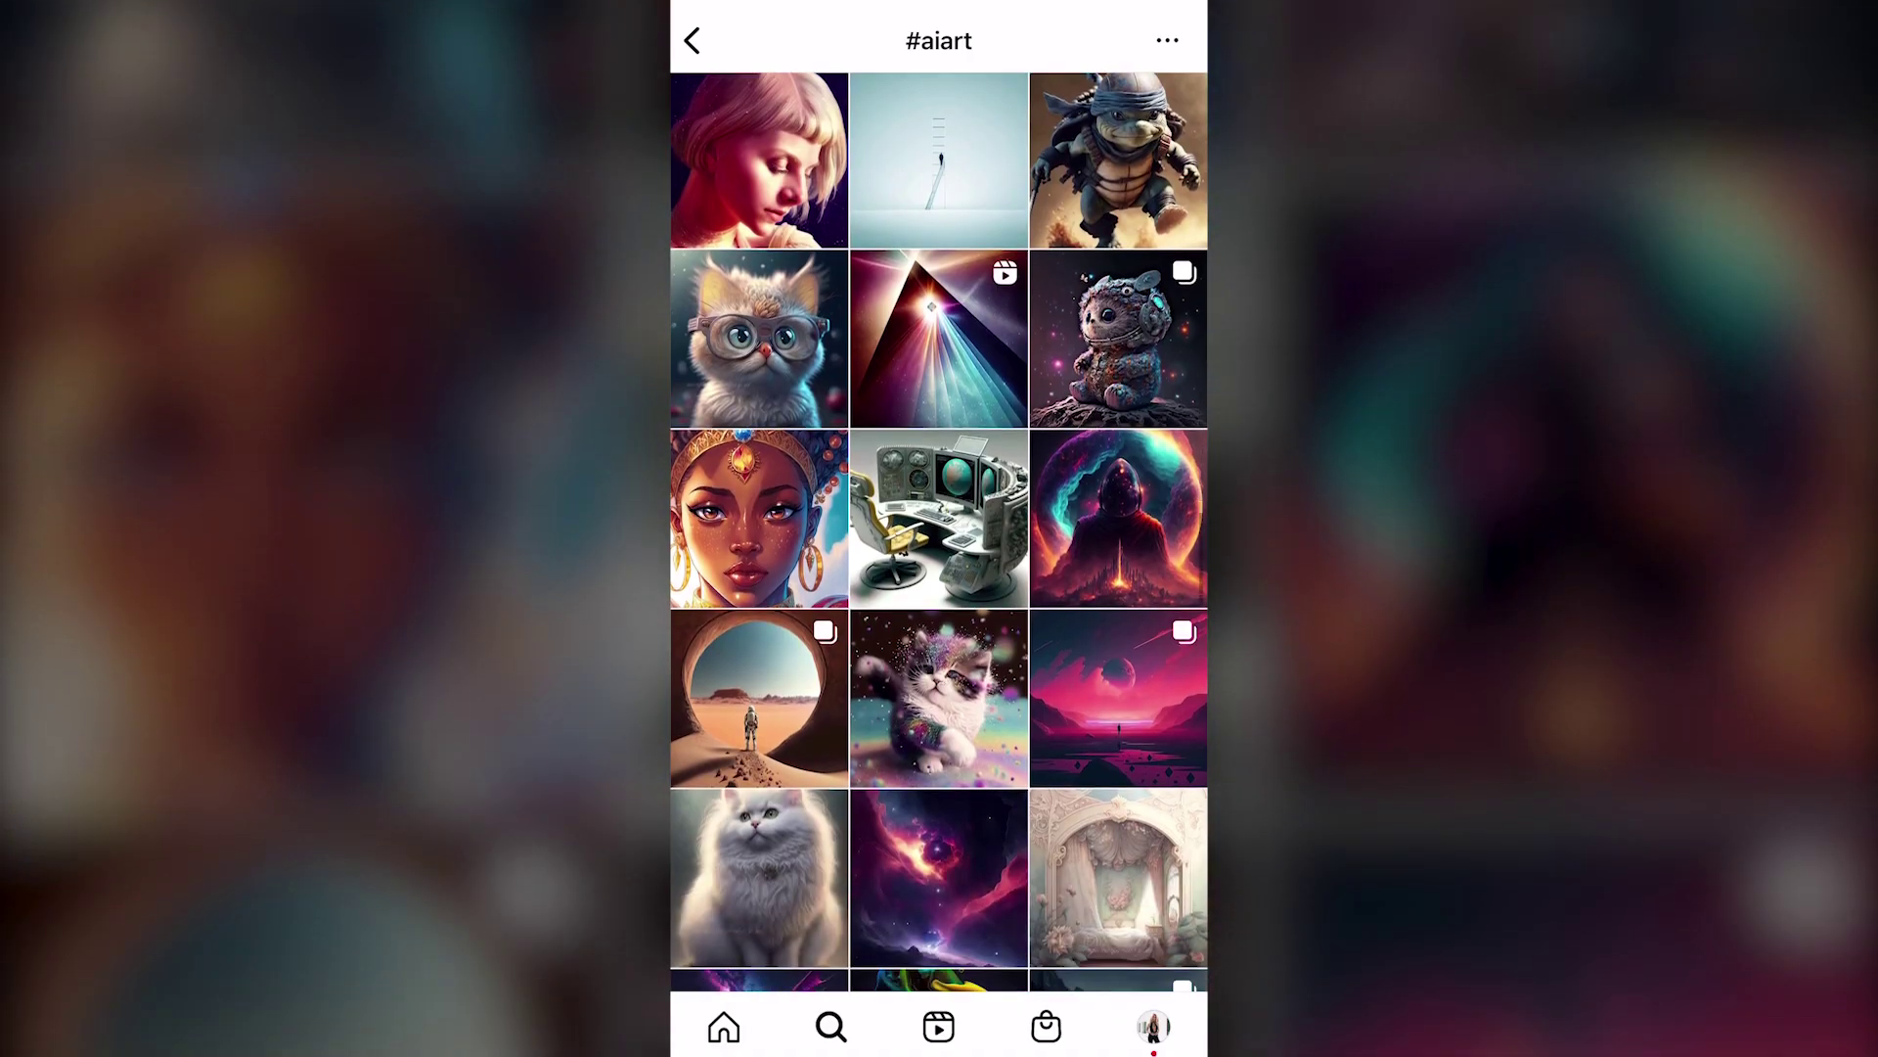
- Enlarge the Midjourney Bot's fairy portrait grid in the image viewer
scroll(940, 528, "down", 2)
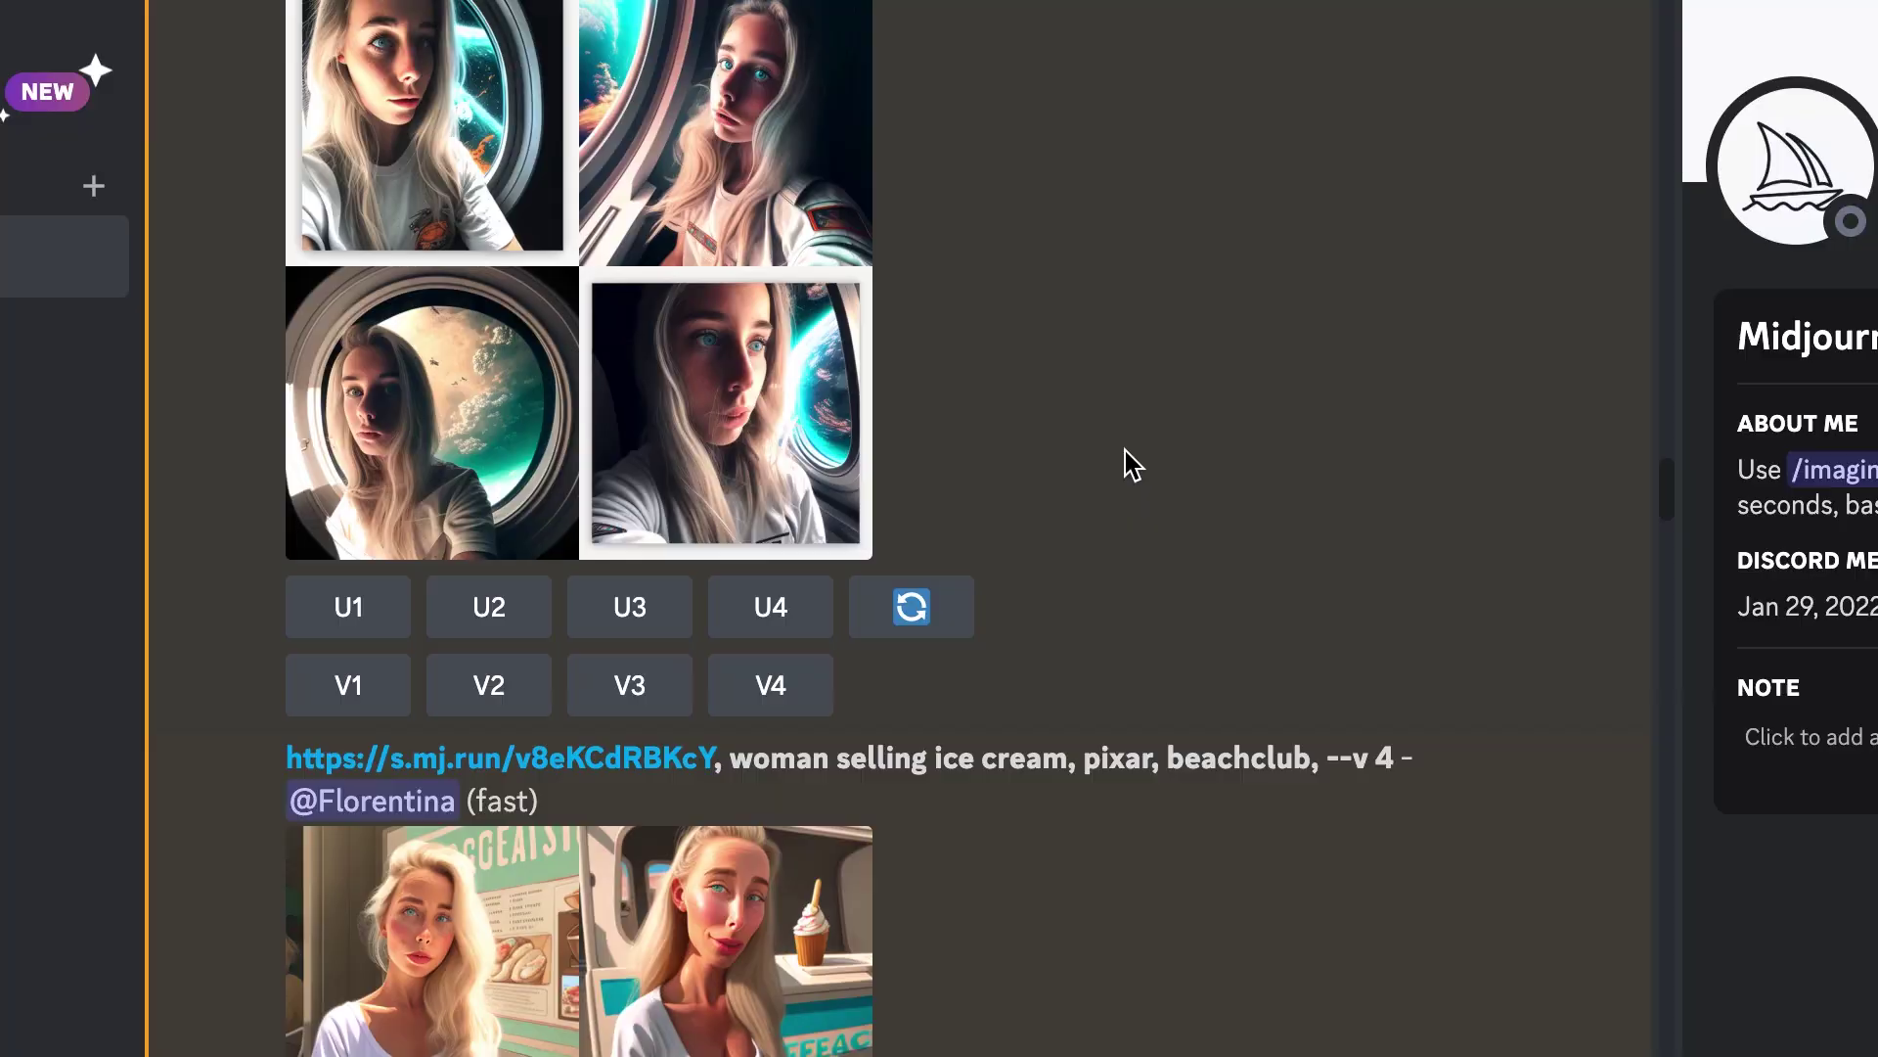
scroll(1123, 461, "down", 4)
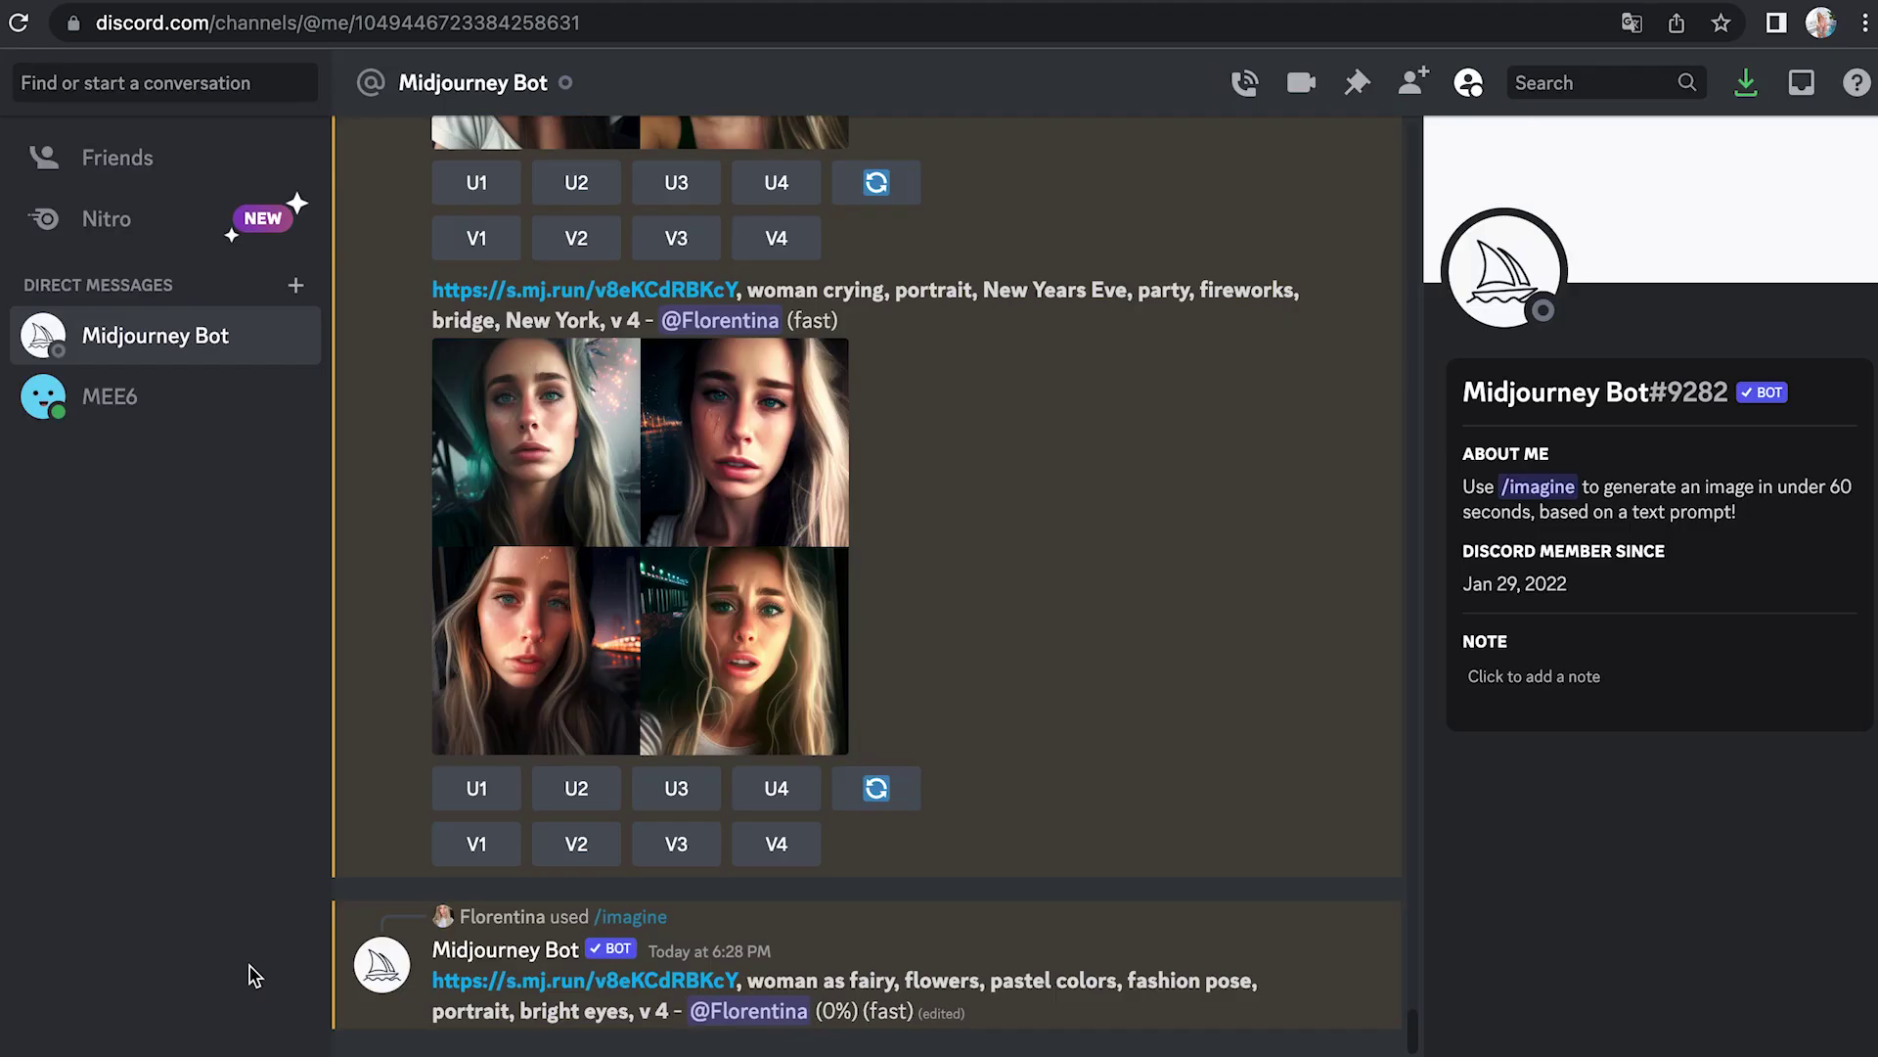
left_click(576, 801)
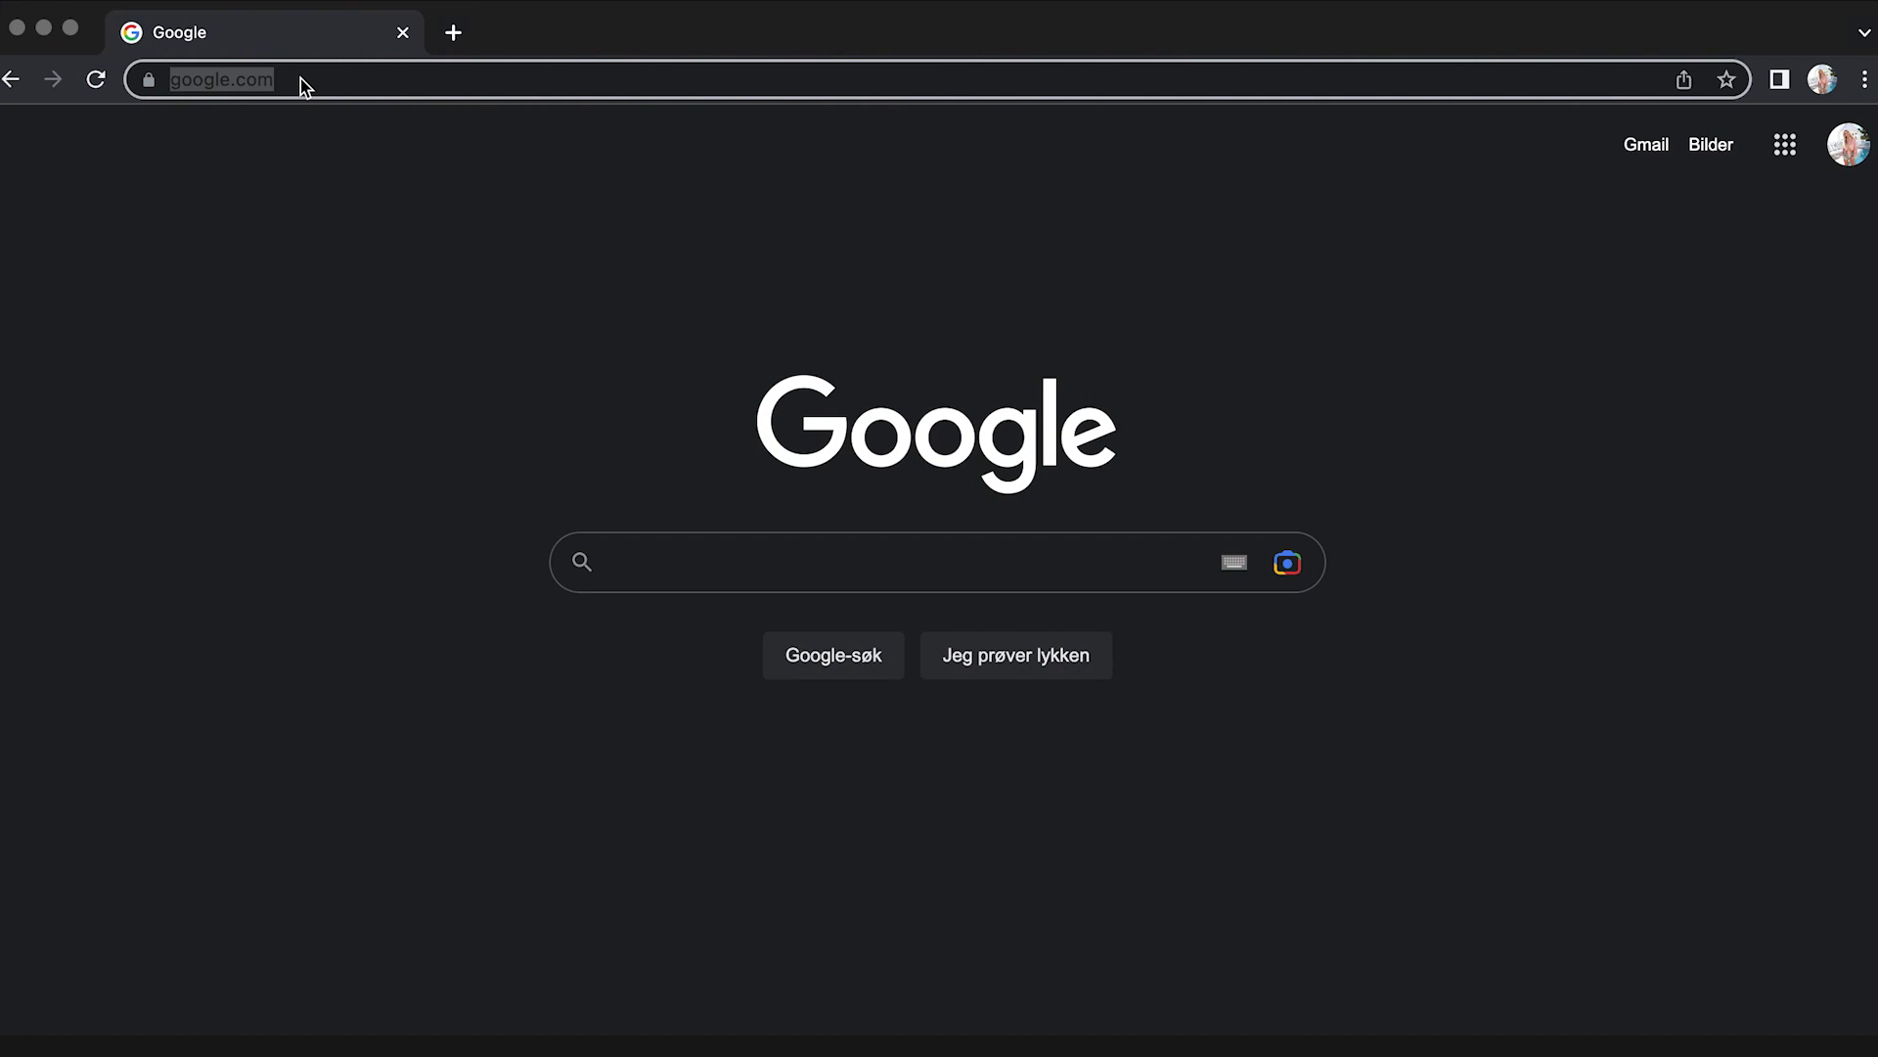
- Go to midjourney.com and join the Midjourney beta through Discord
type("mid")
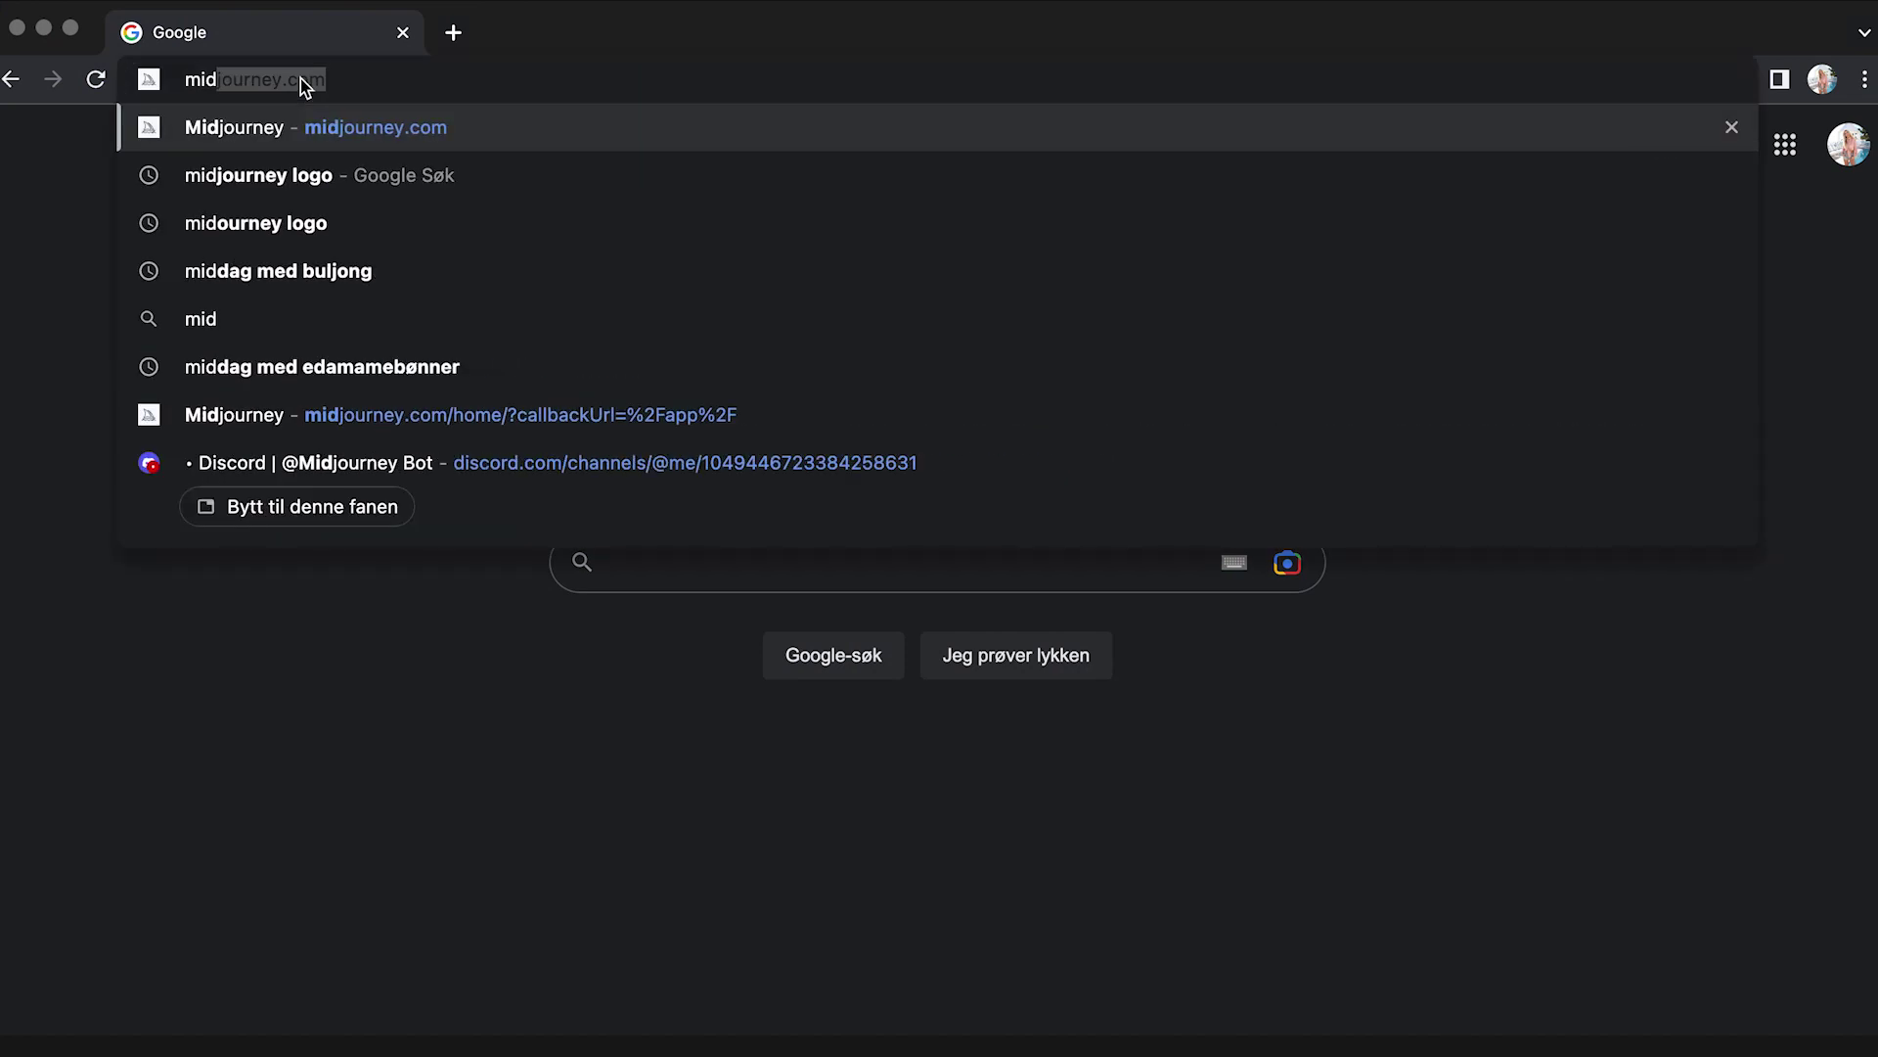
key("Return")
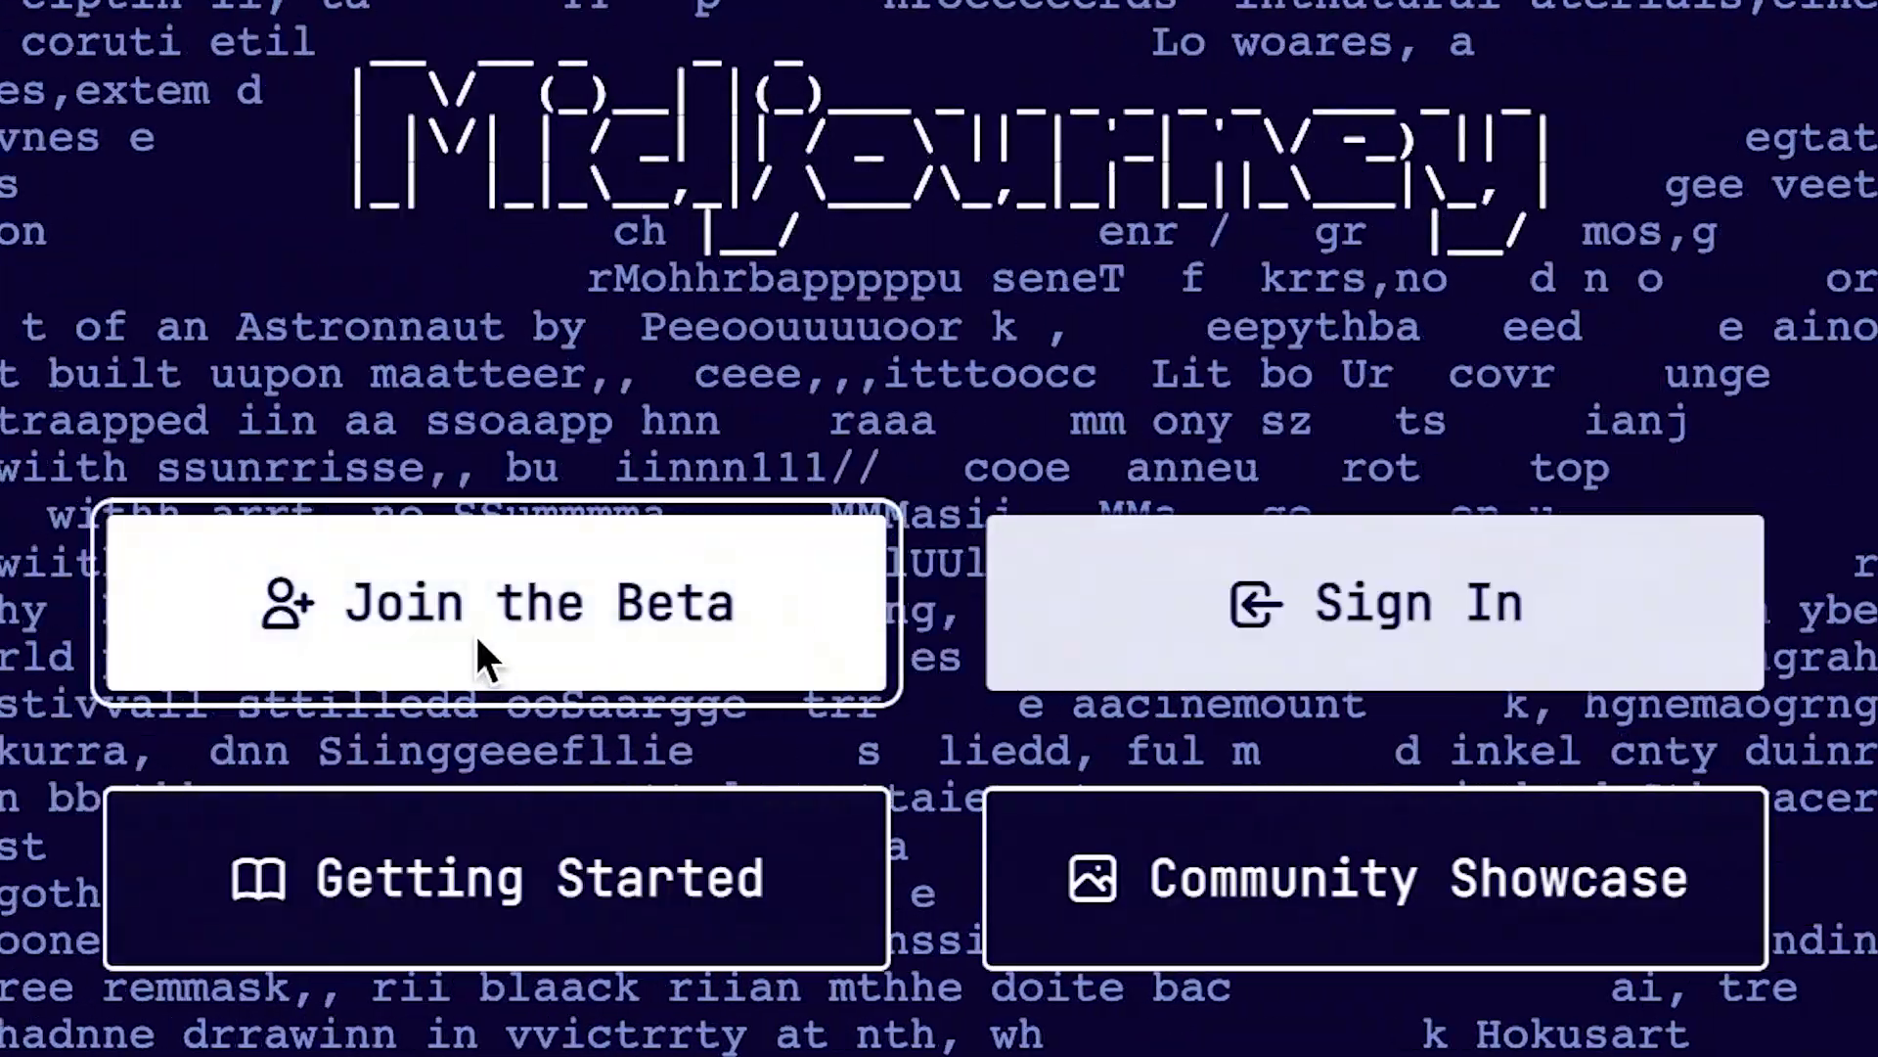
left_click(751, 860)
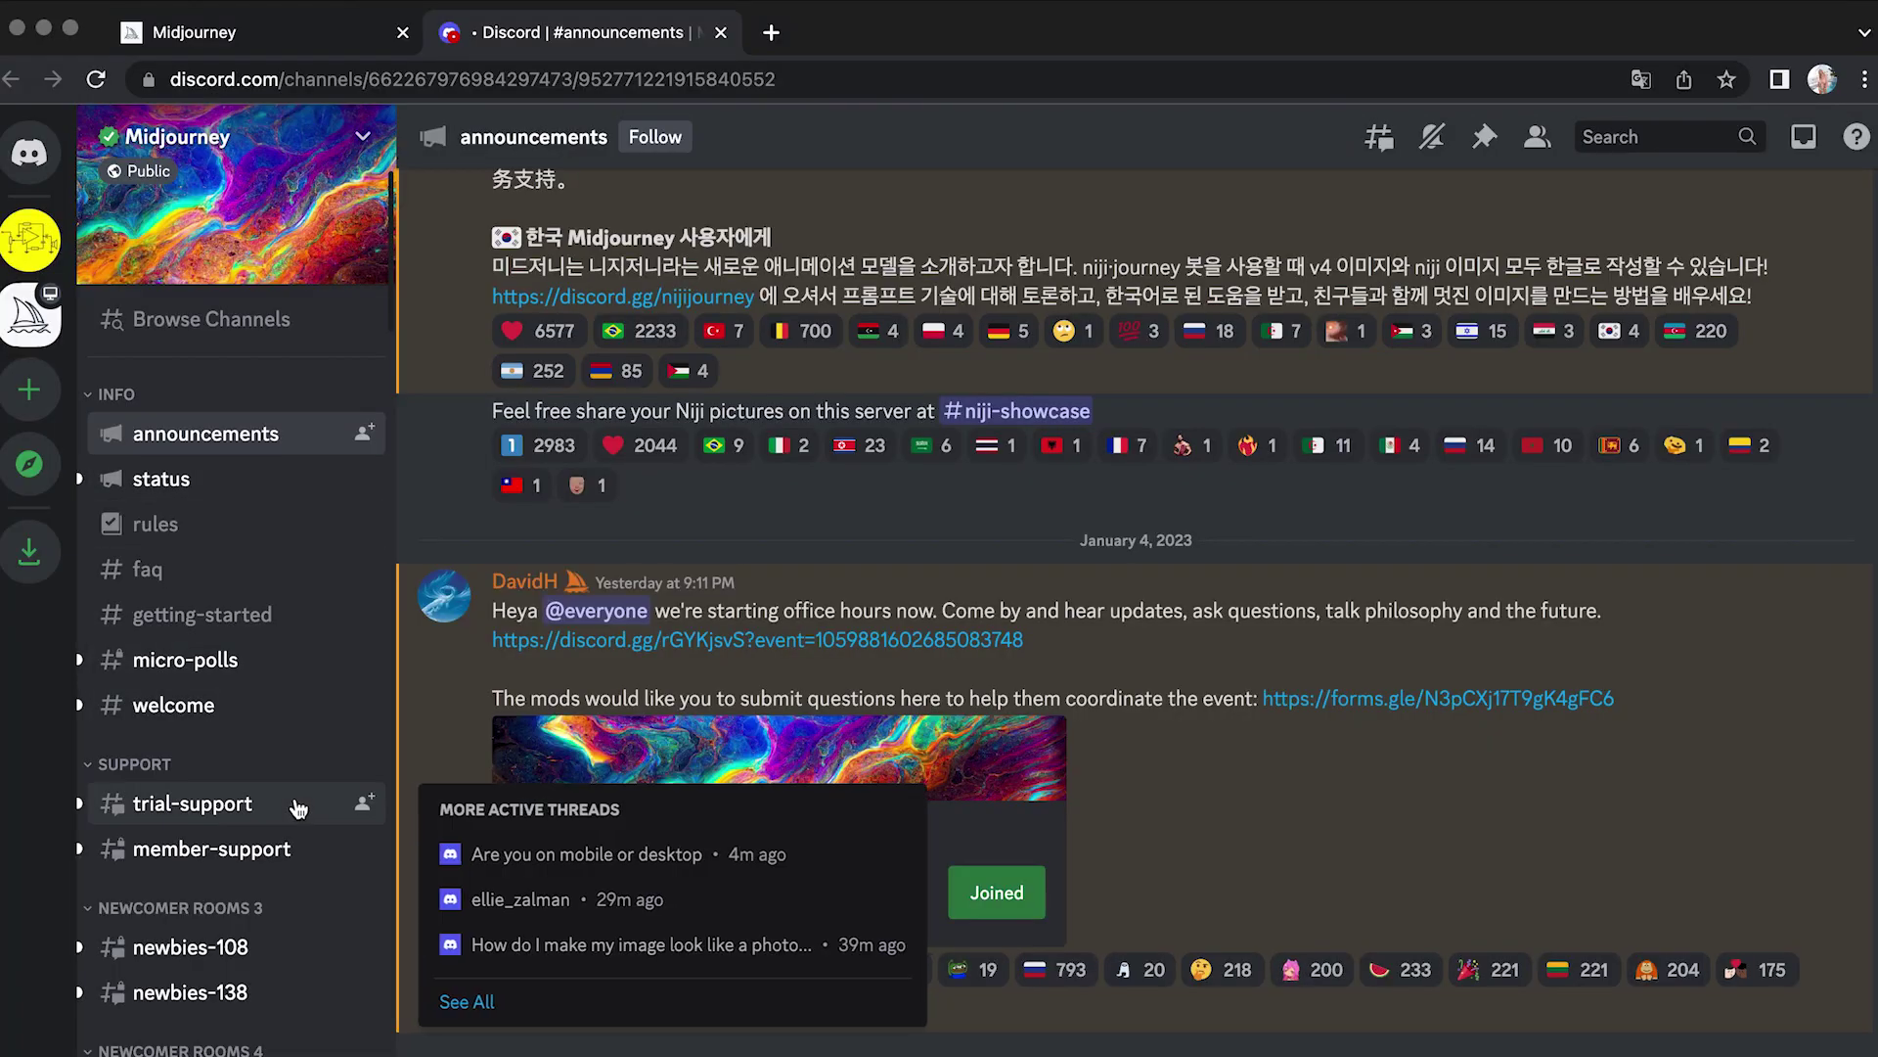
- Open the Midjourney Bot direct-message conversation from the Discord home
scroll(296, 798, "down", 6)
scroll(296, 798, "down", 15)
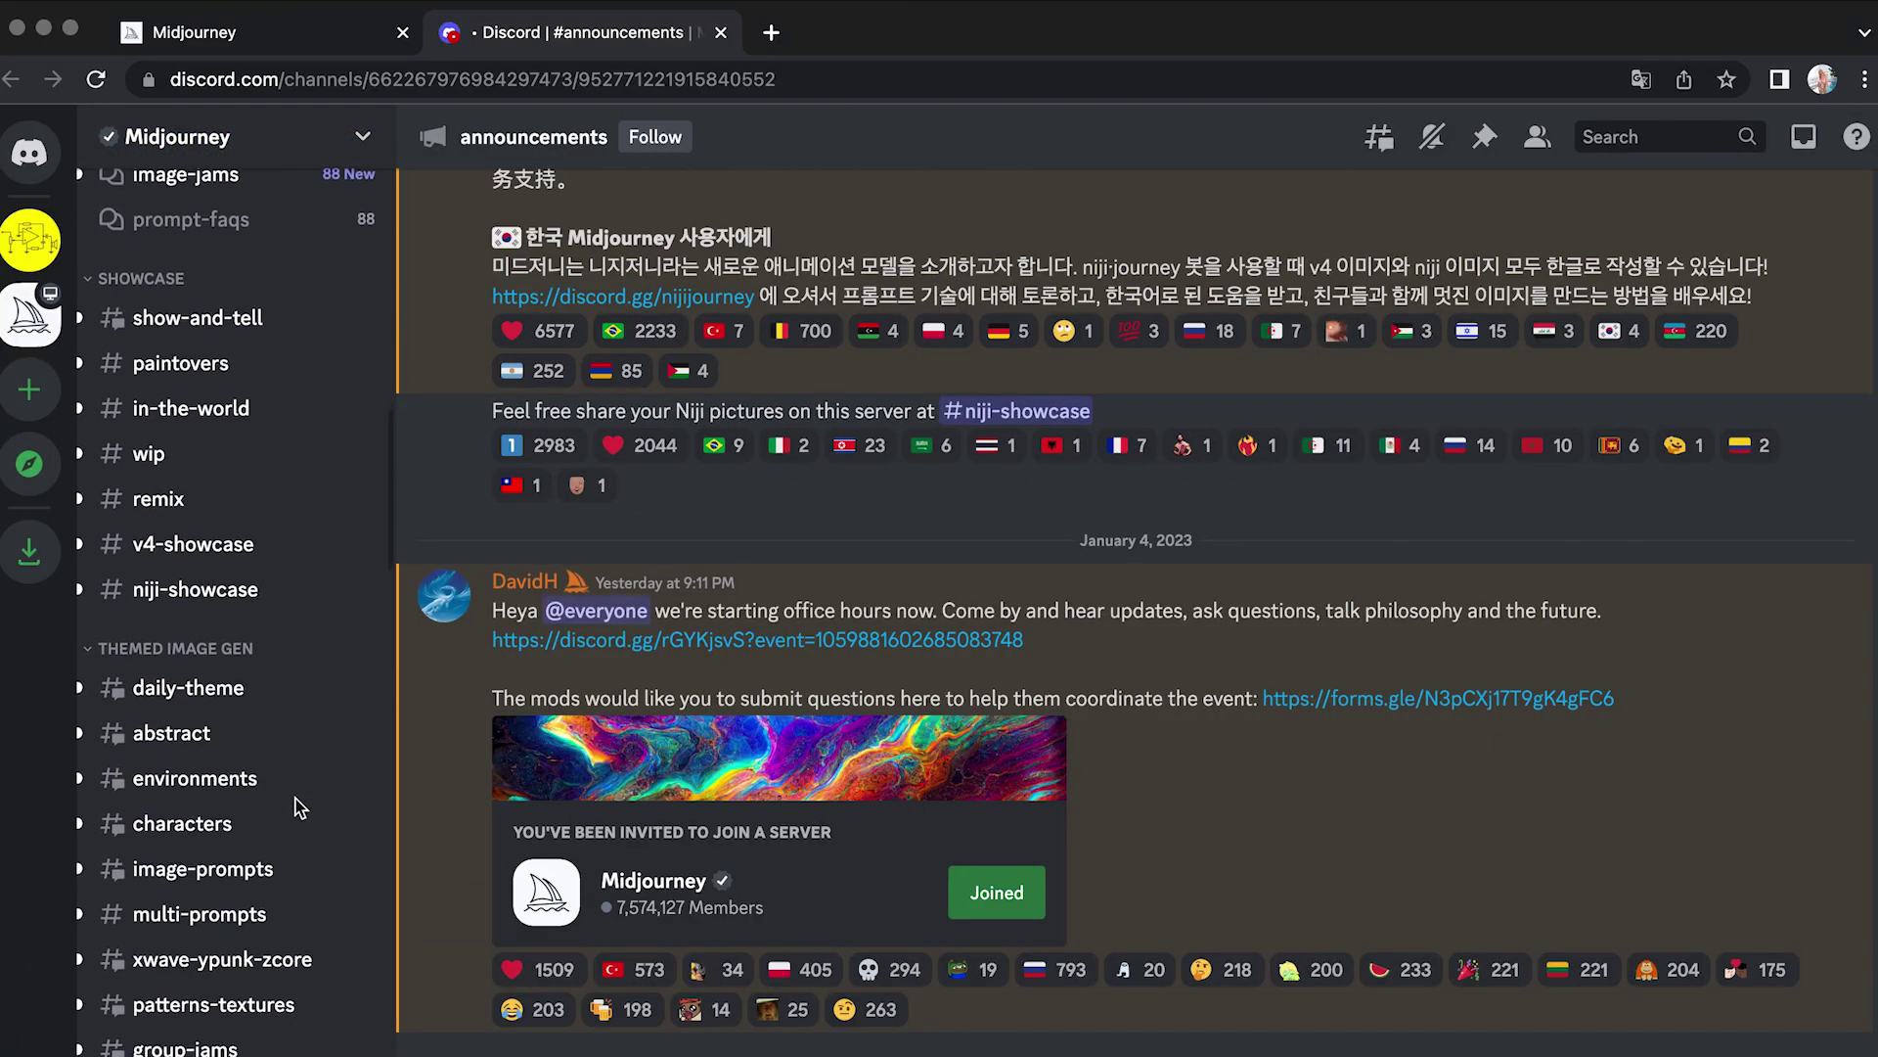
scroll(296, 808, "down", 10)
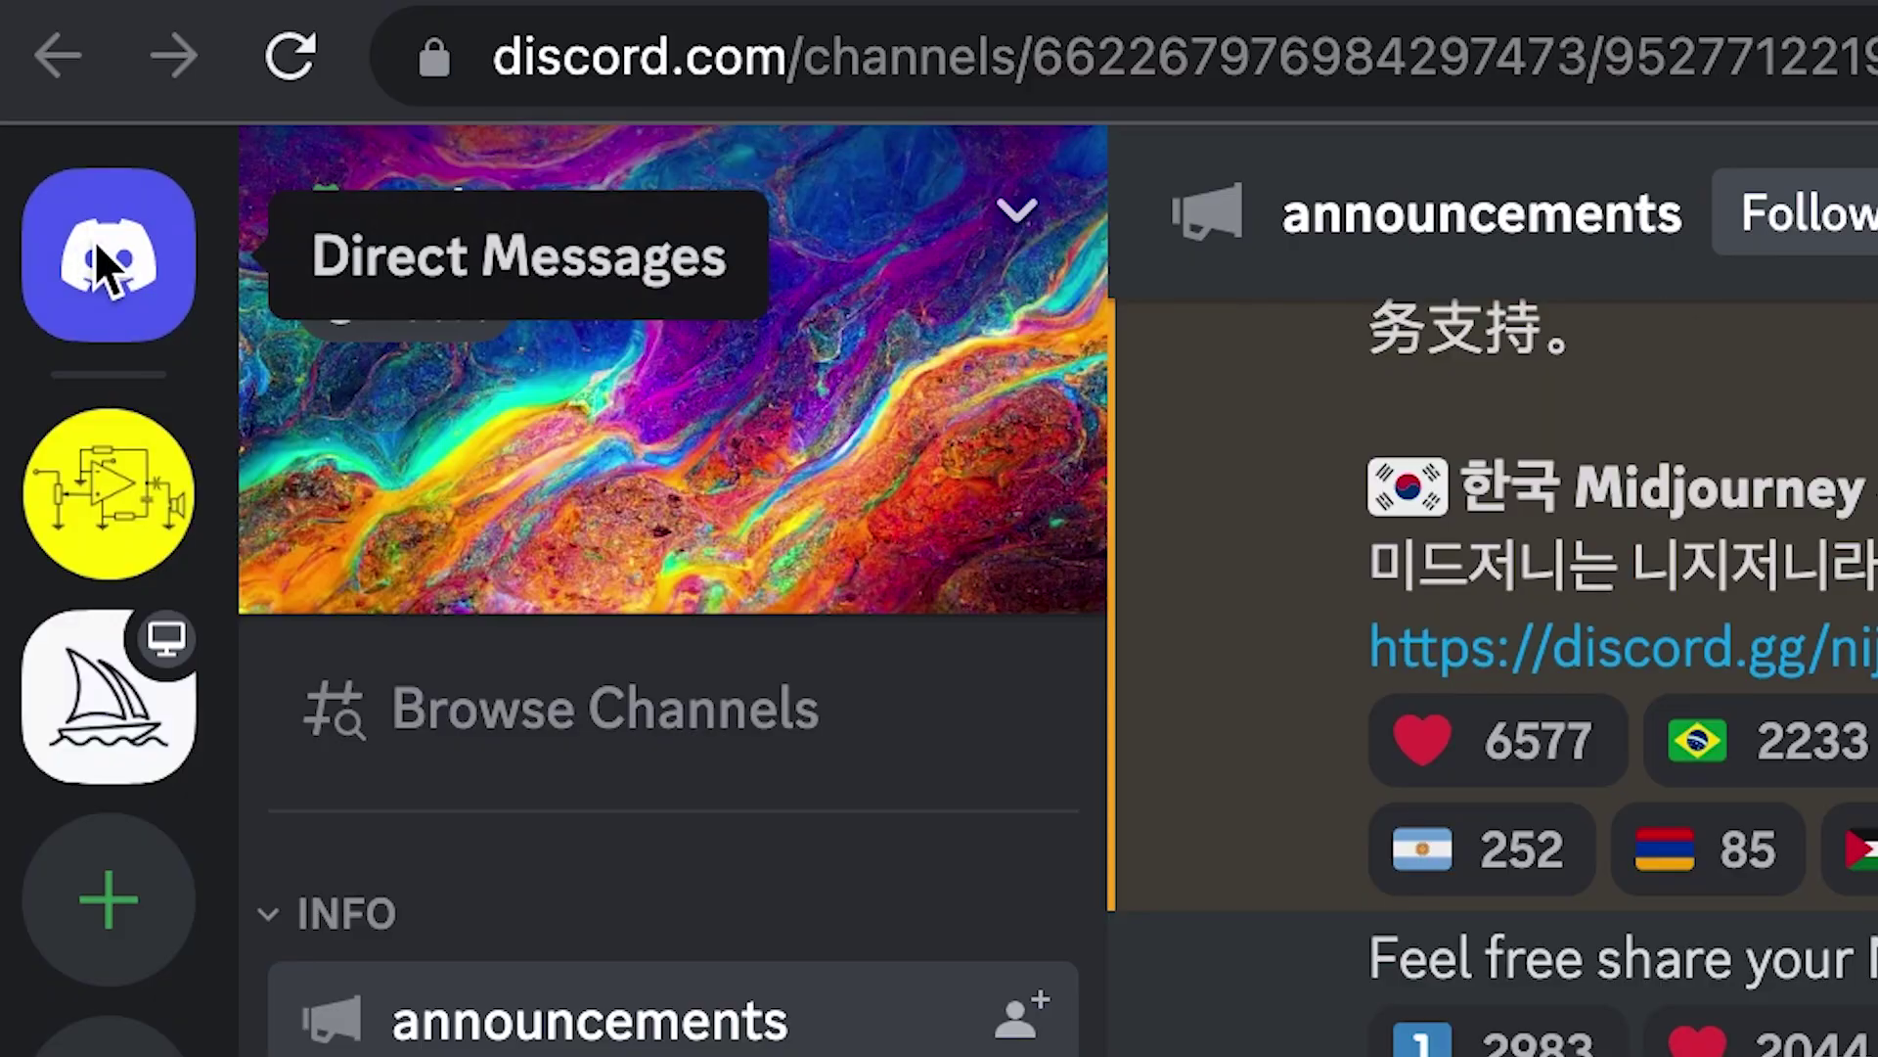
left_click(29, 151)
left_click(232, 381)
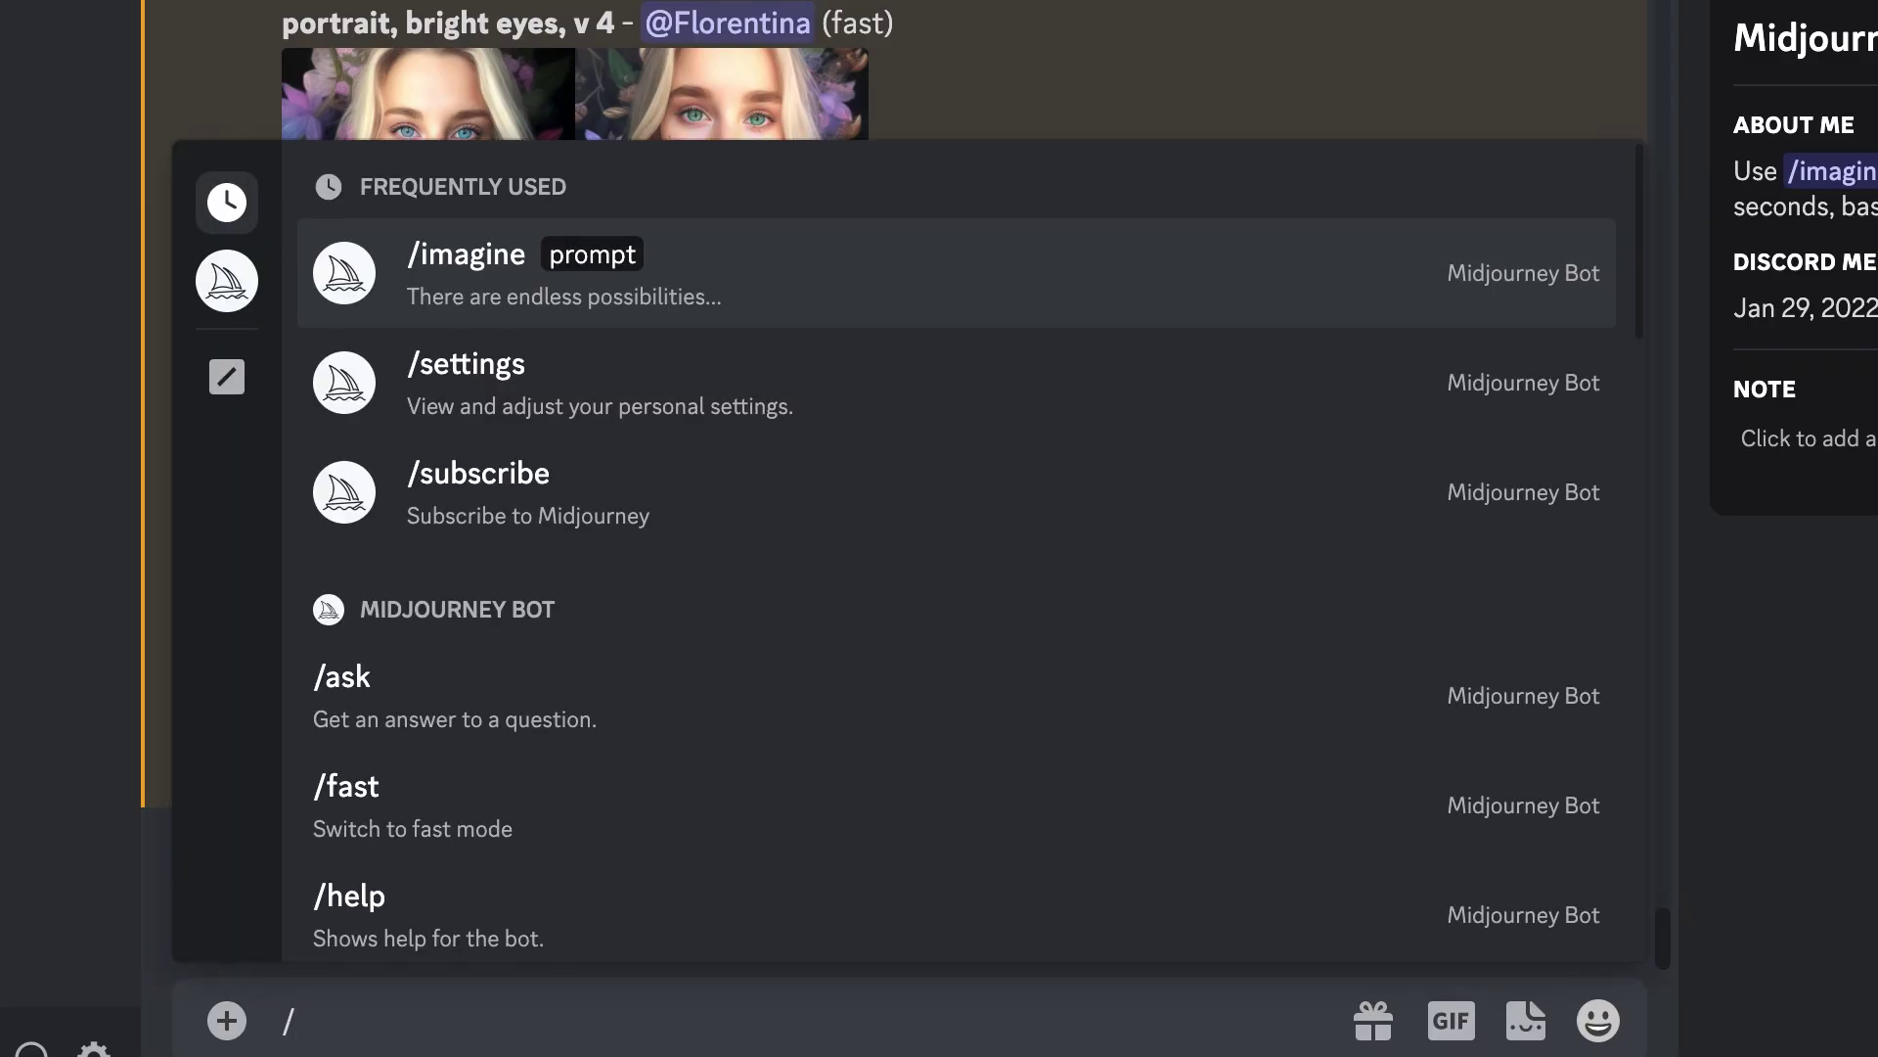
- Send the /settings command to the Midjourney Bot
type("s")
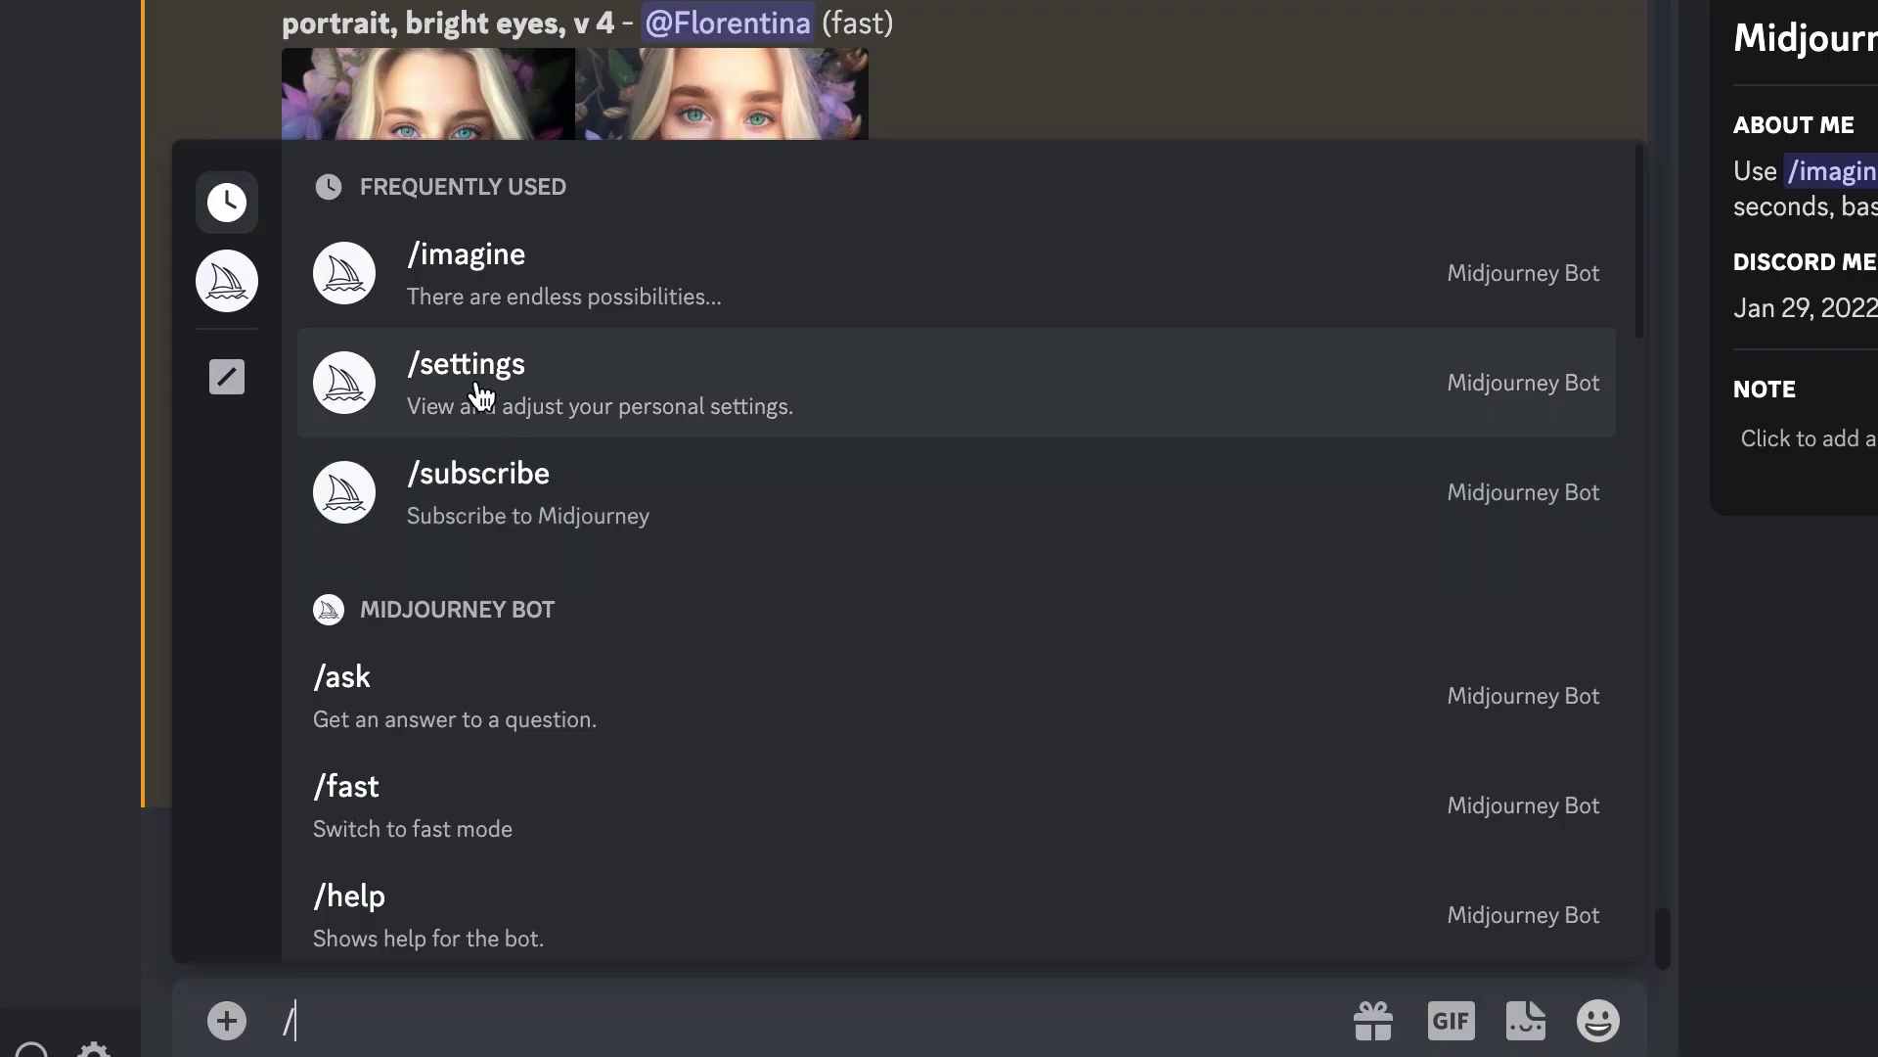
left_click(480, 396)
key("Return")
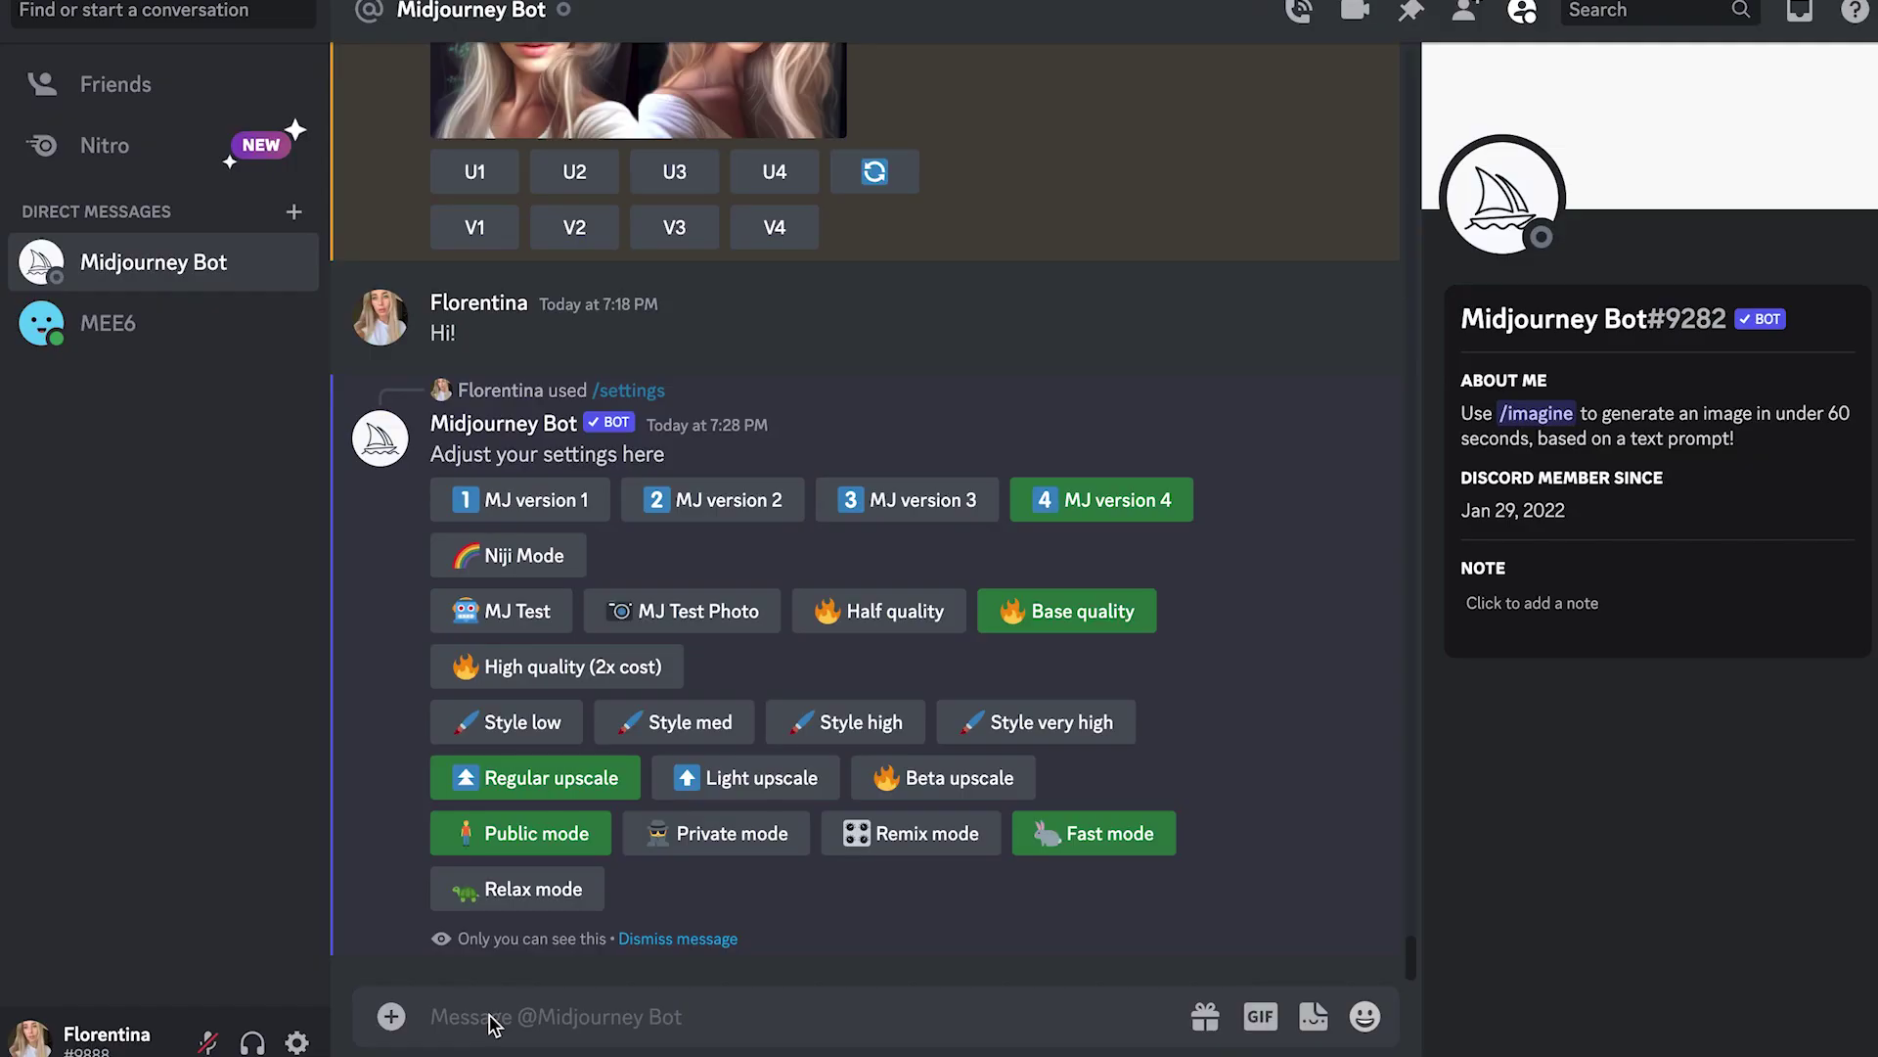
- Send the /imagine prompt 'dog delivering mail, happy, spring, garden, birds, --v 4'
type("/imag")
key("Tab")
type("dog")
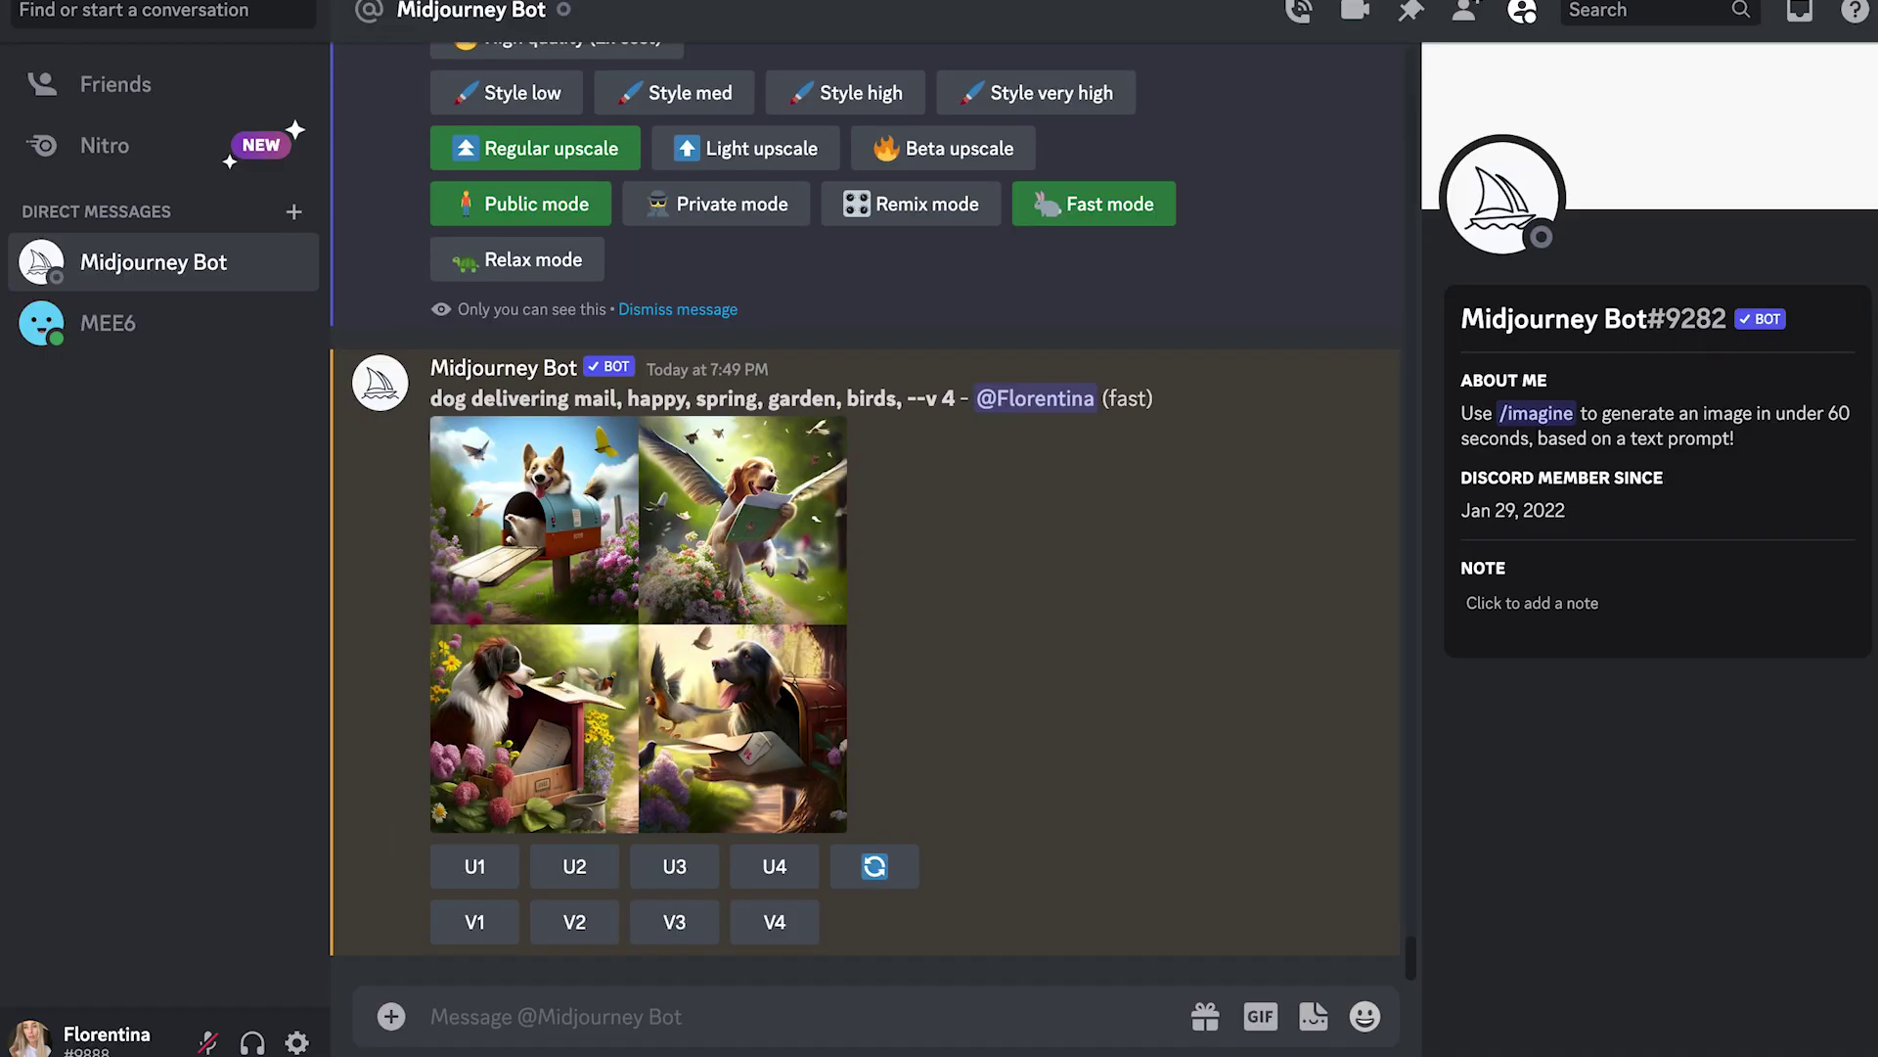
- Preview the dog grid, request V2 variations, and re-roll the prompt
left_click(649, 712)
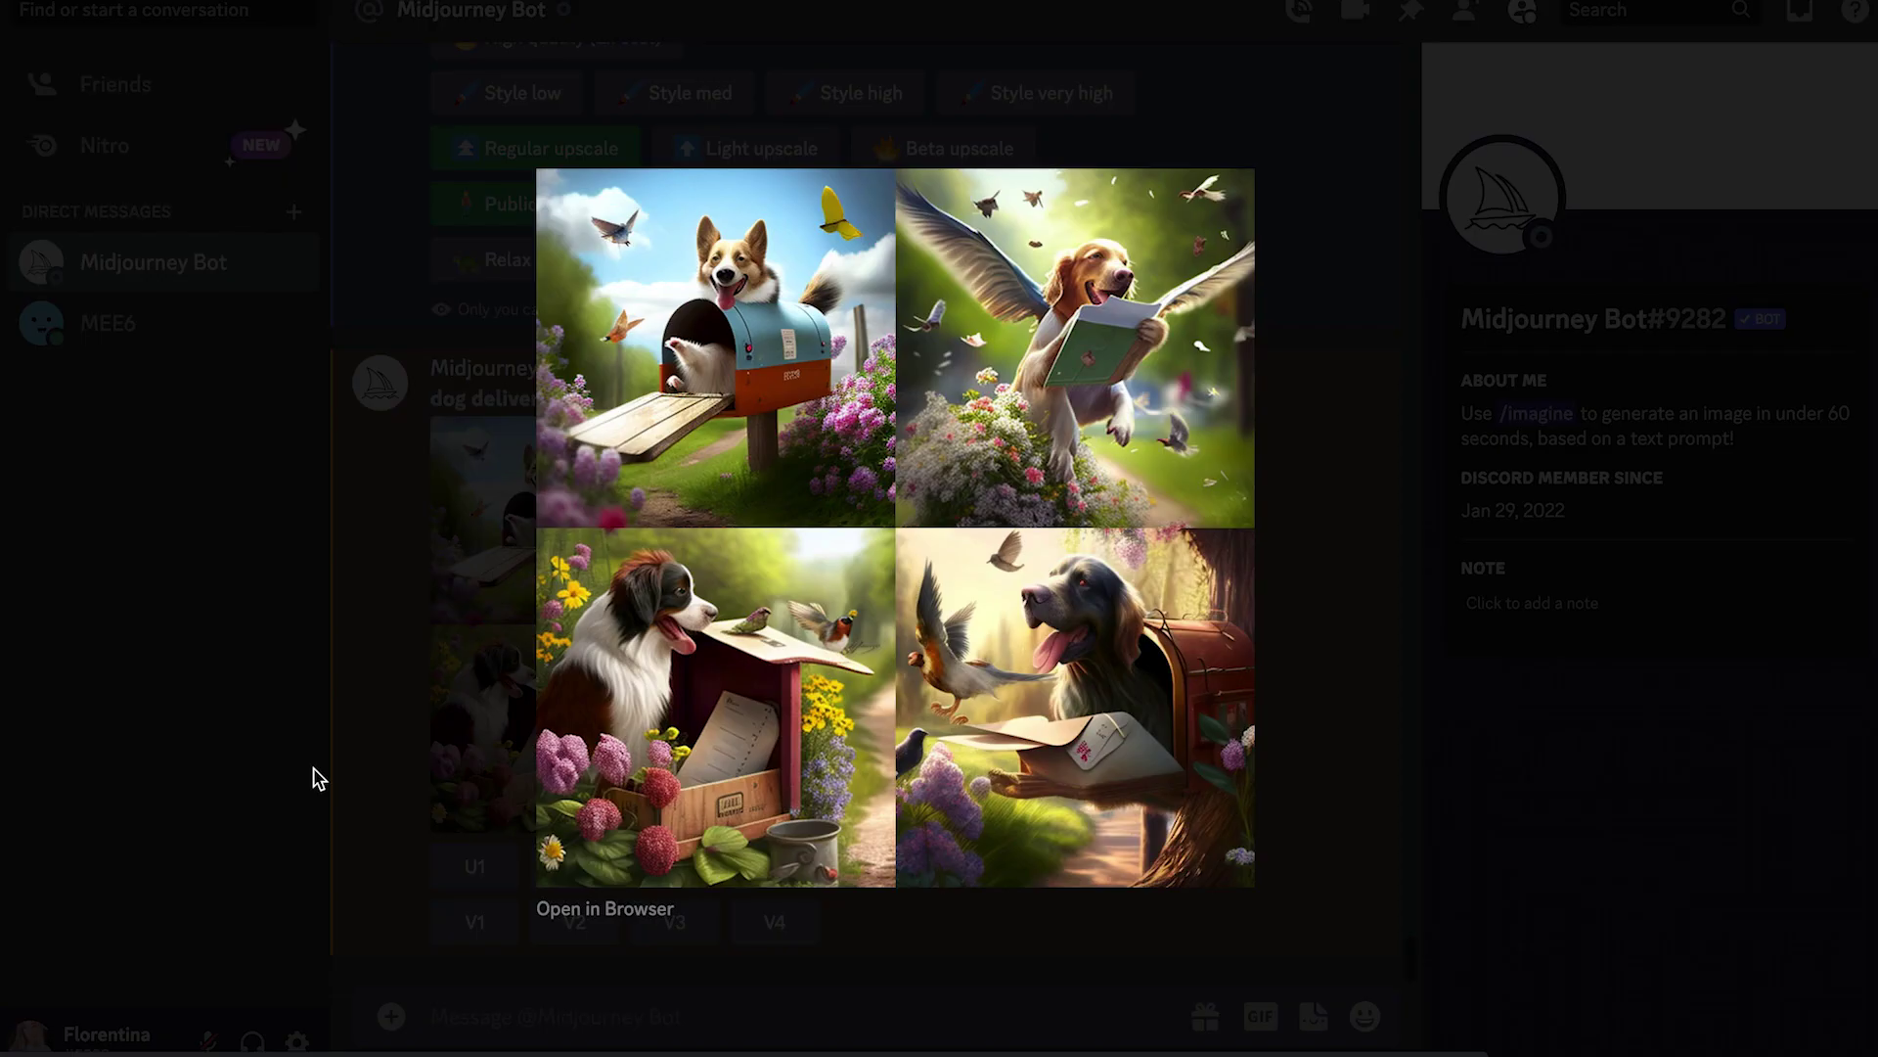
left_click(313, 767)
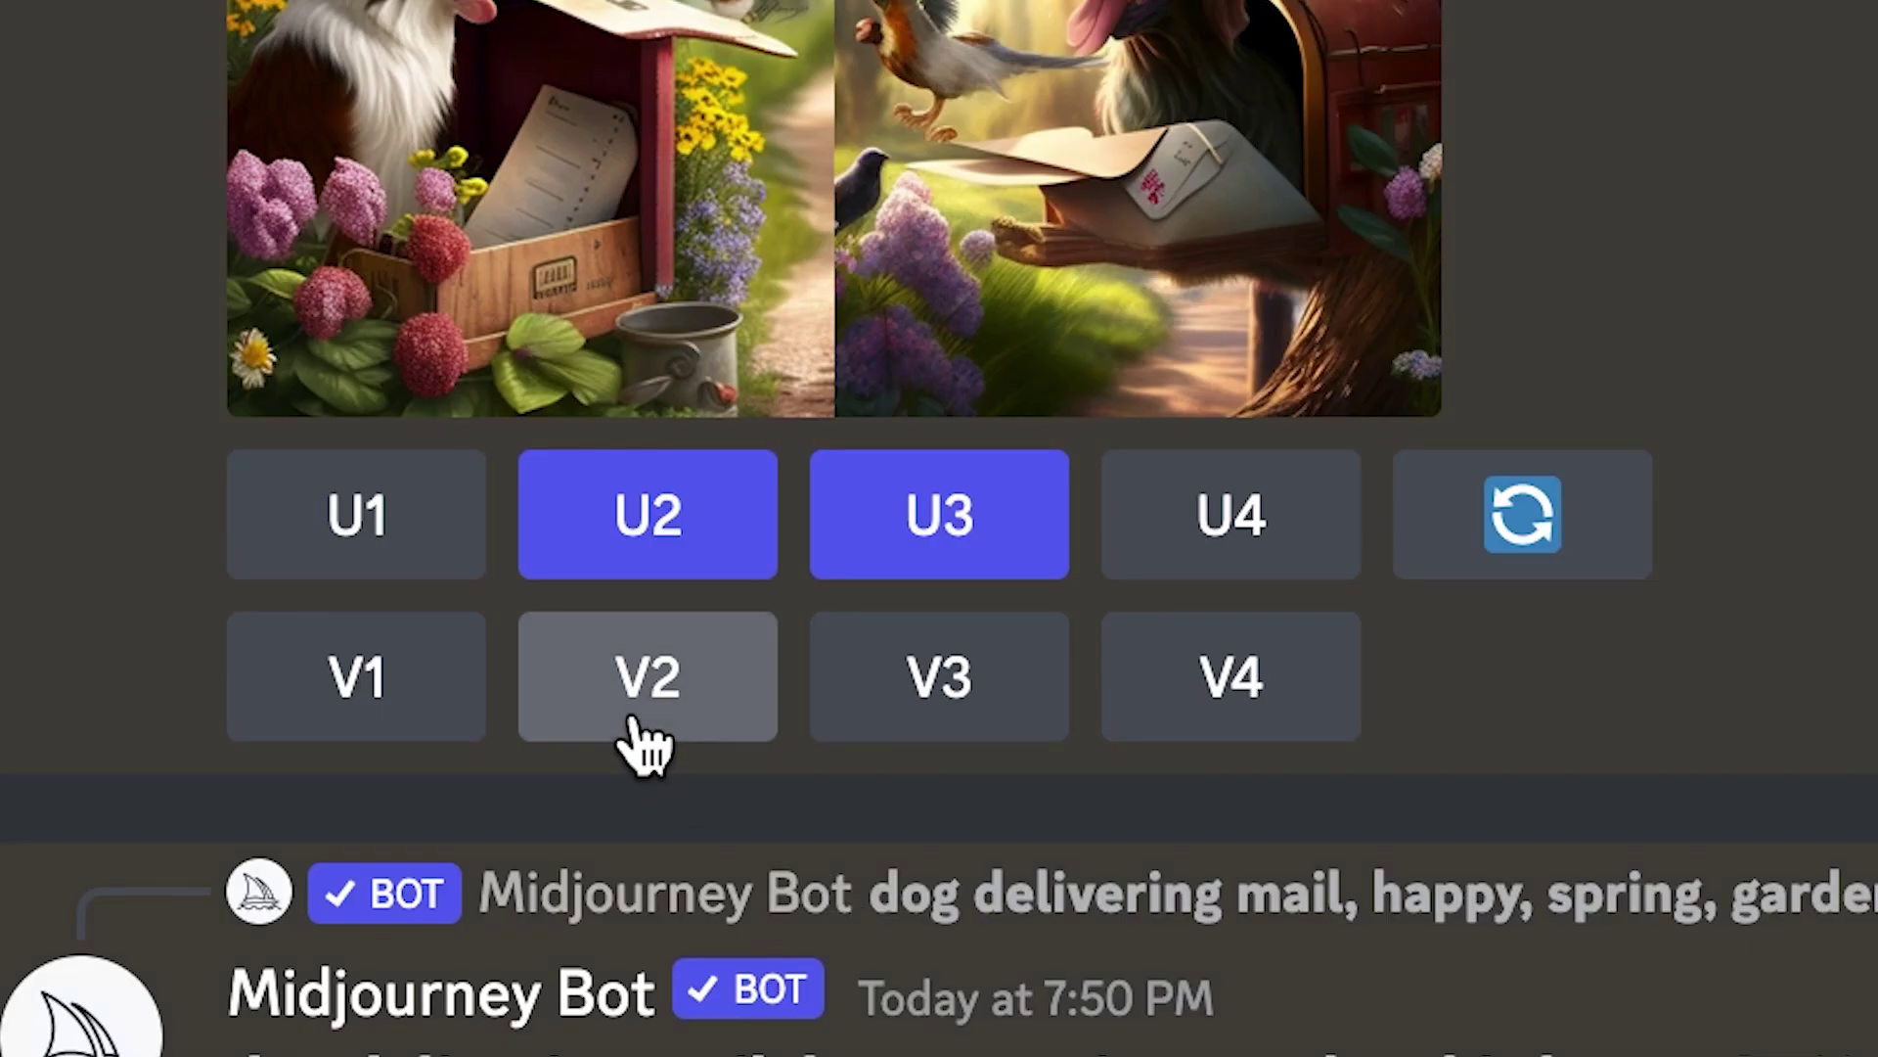
left_click(644, 741)
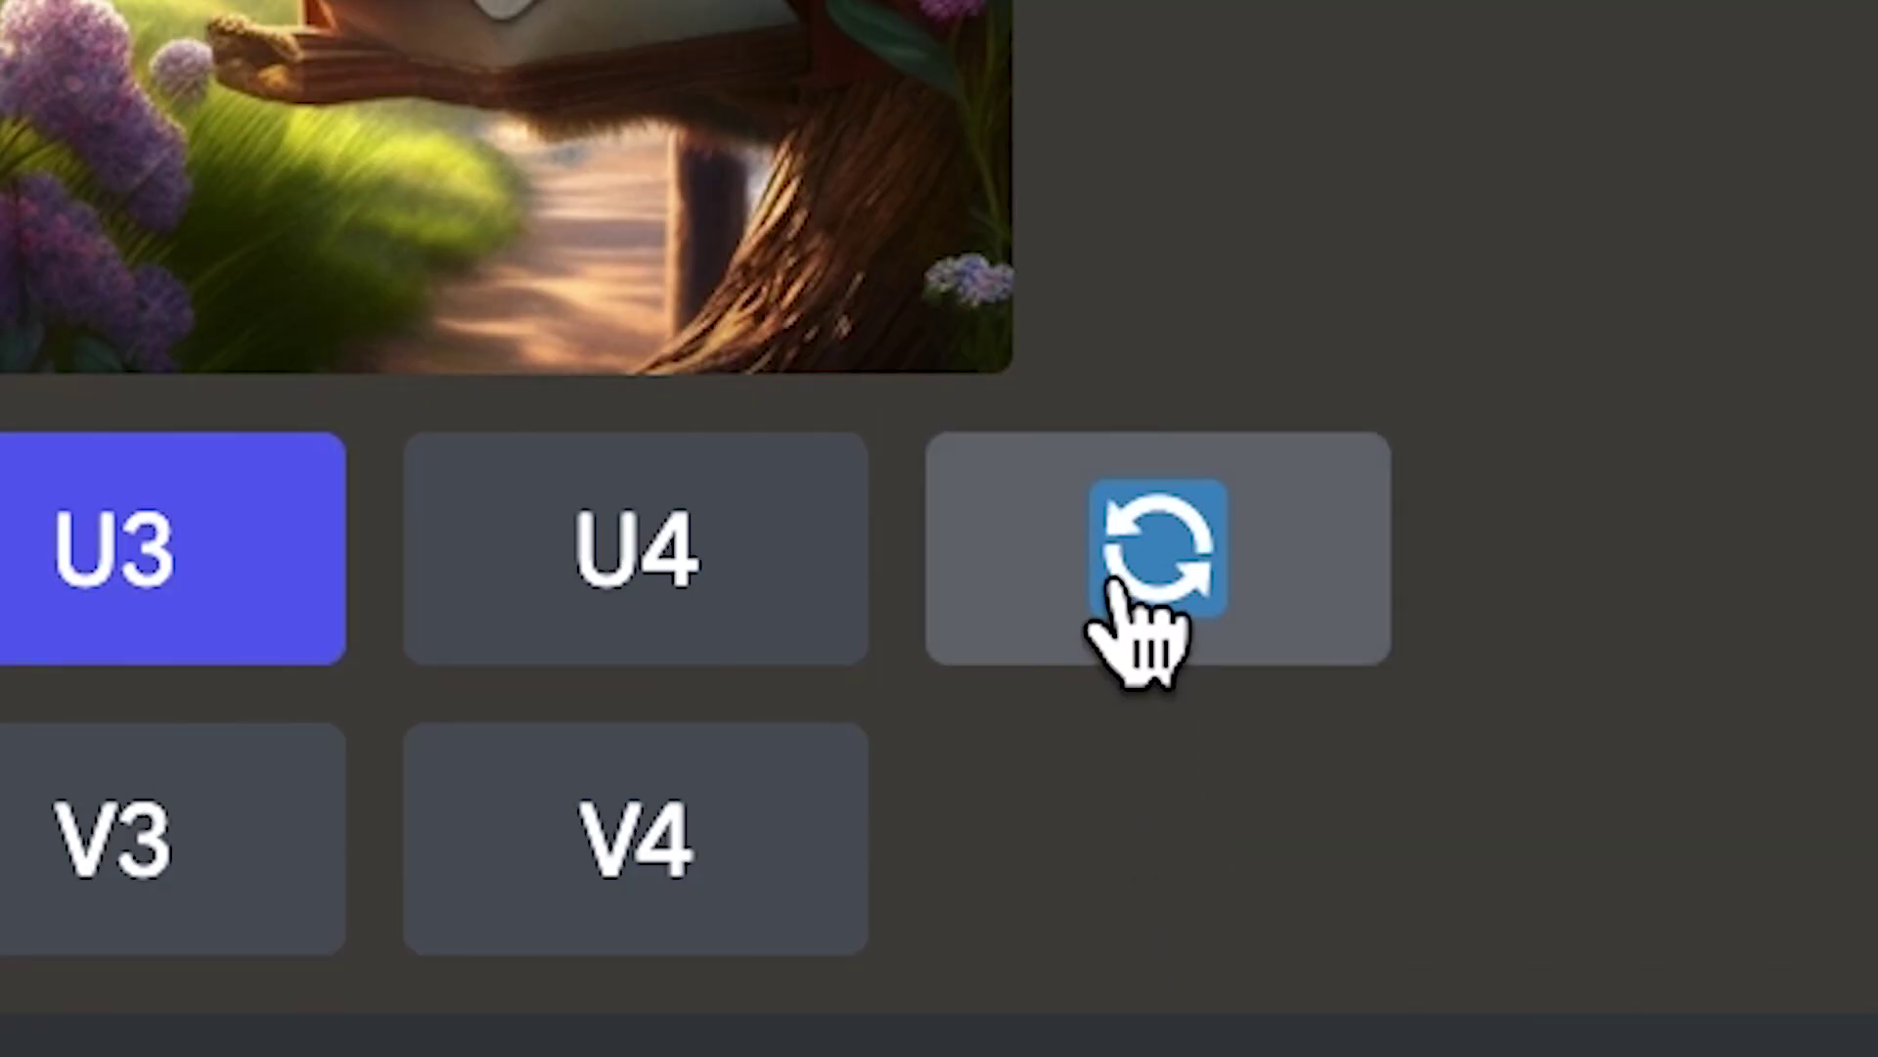
left_click(1117, 587)
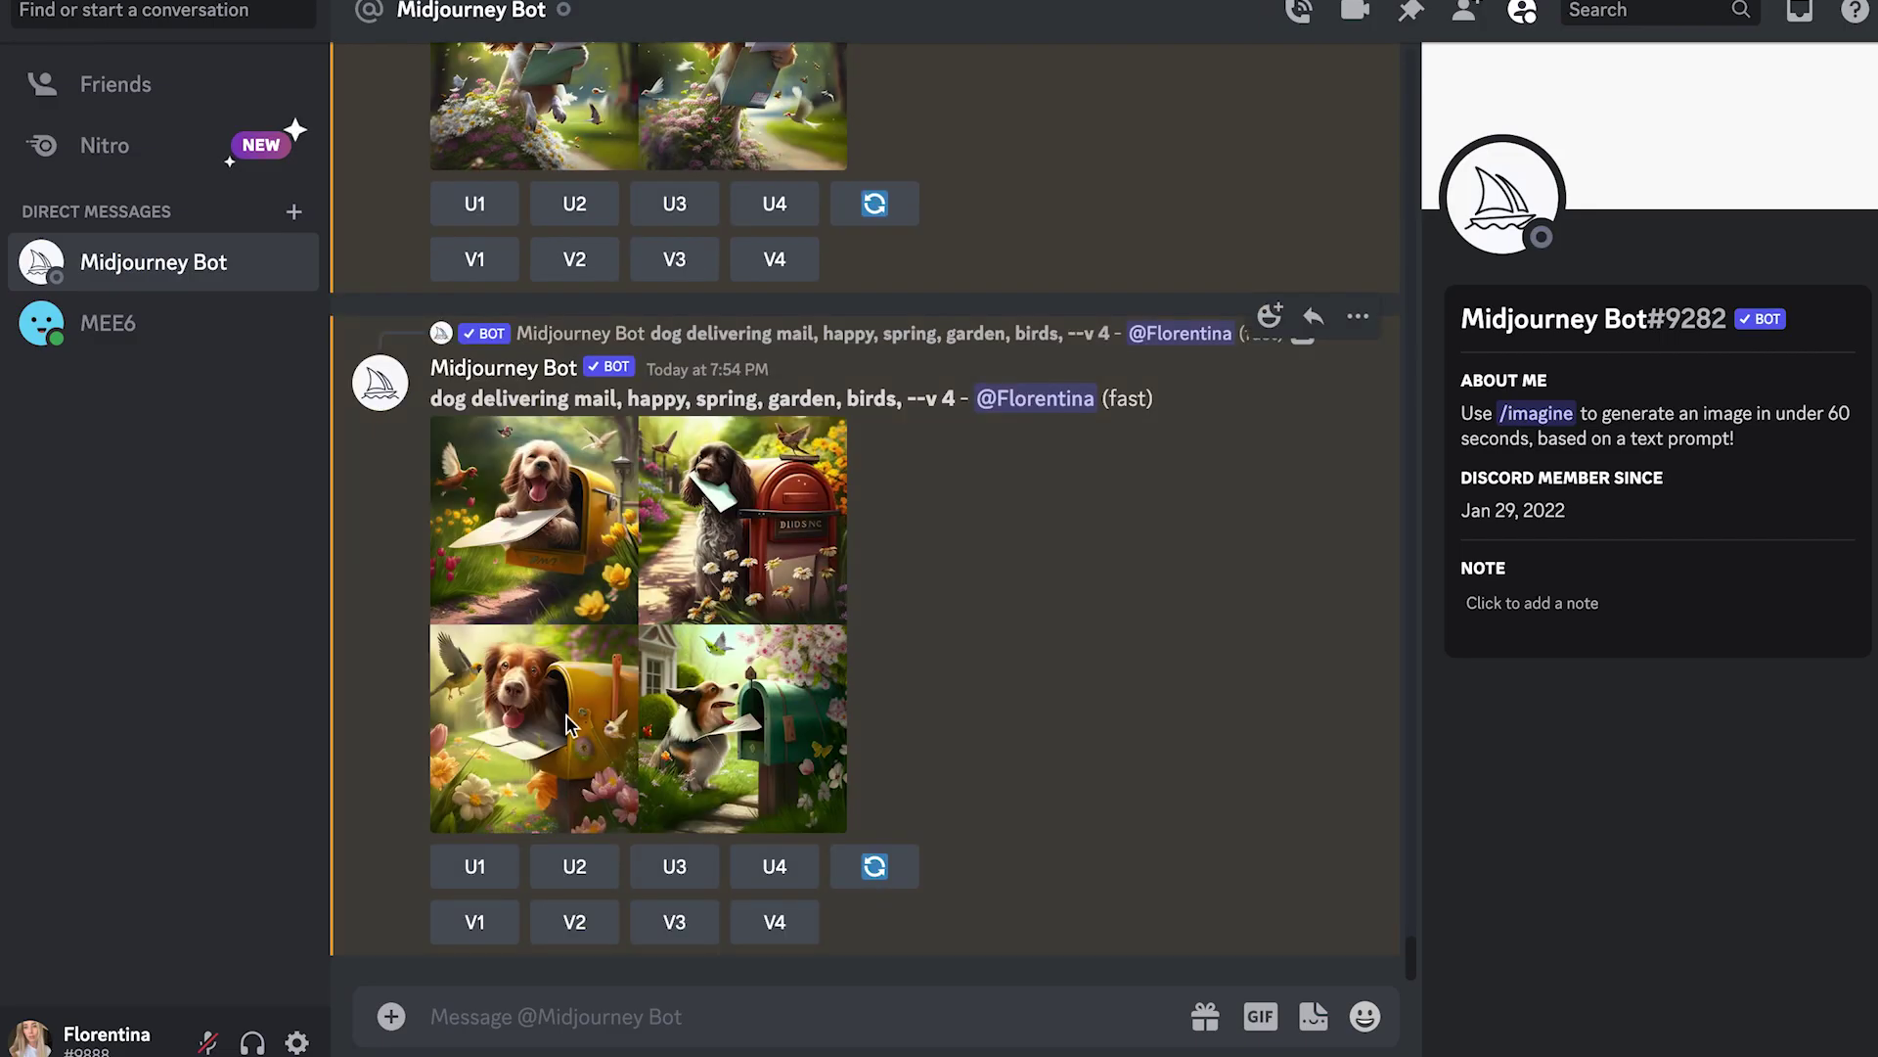
- View the new dog grid, then upload flow.png to the conversation
left_click(568, 724)
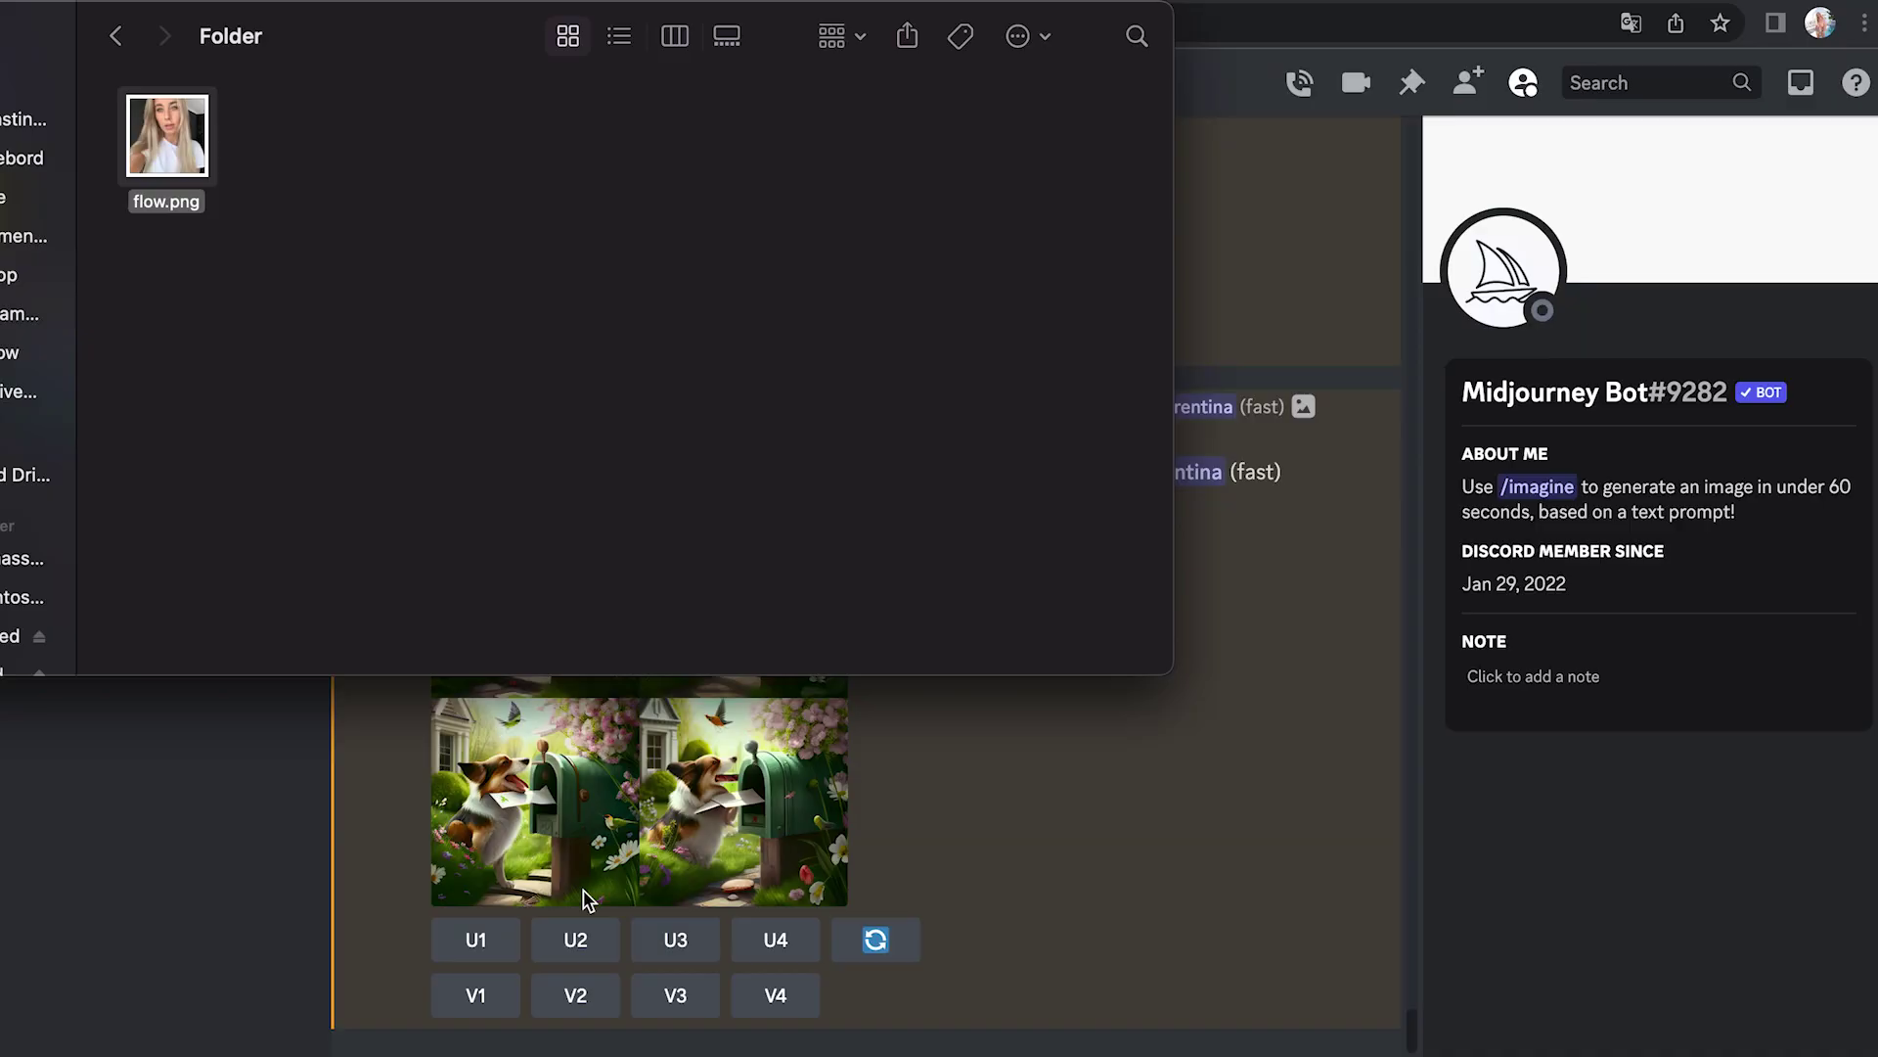
left_click_drag(583, 890, 574, 1018)
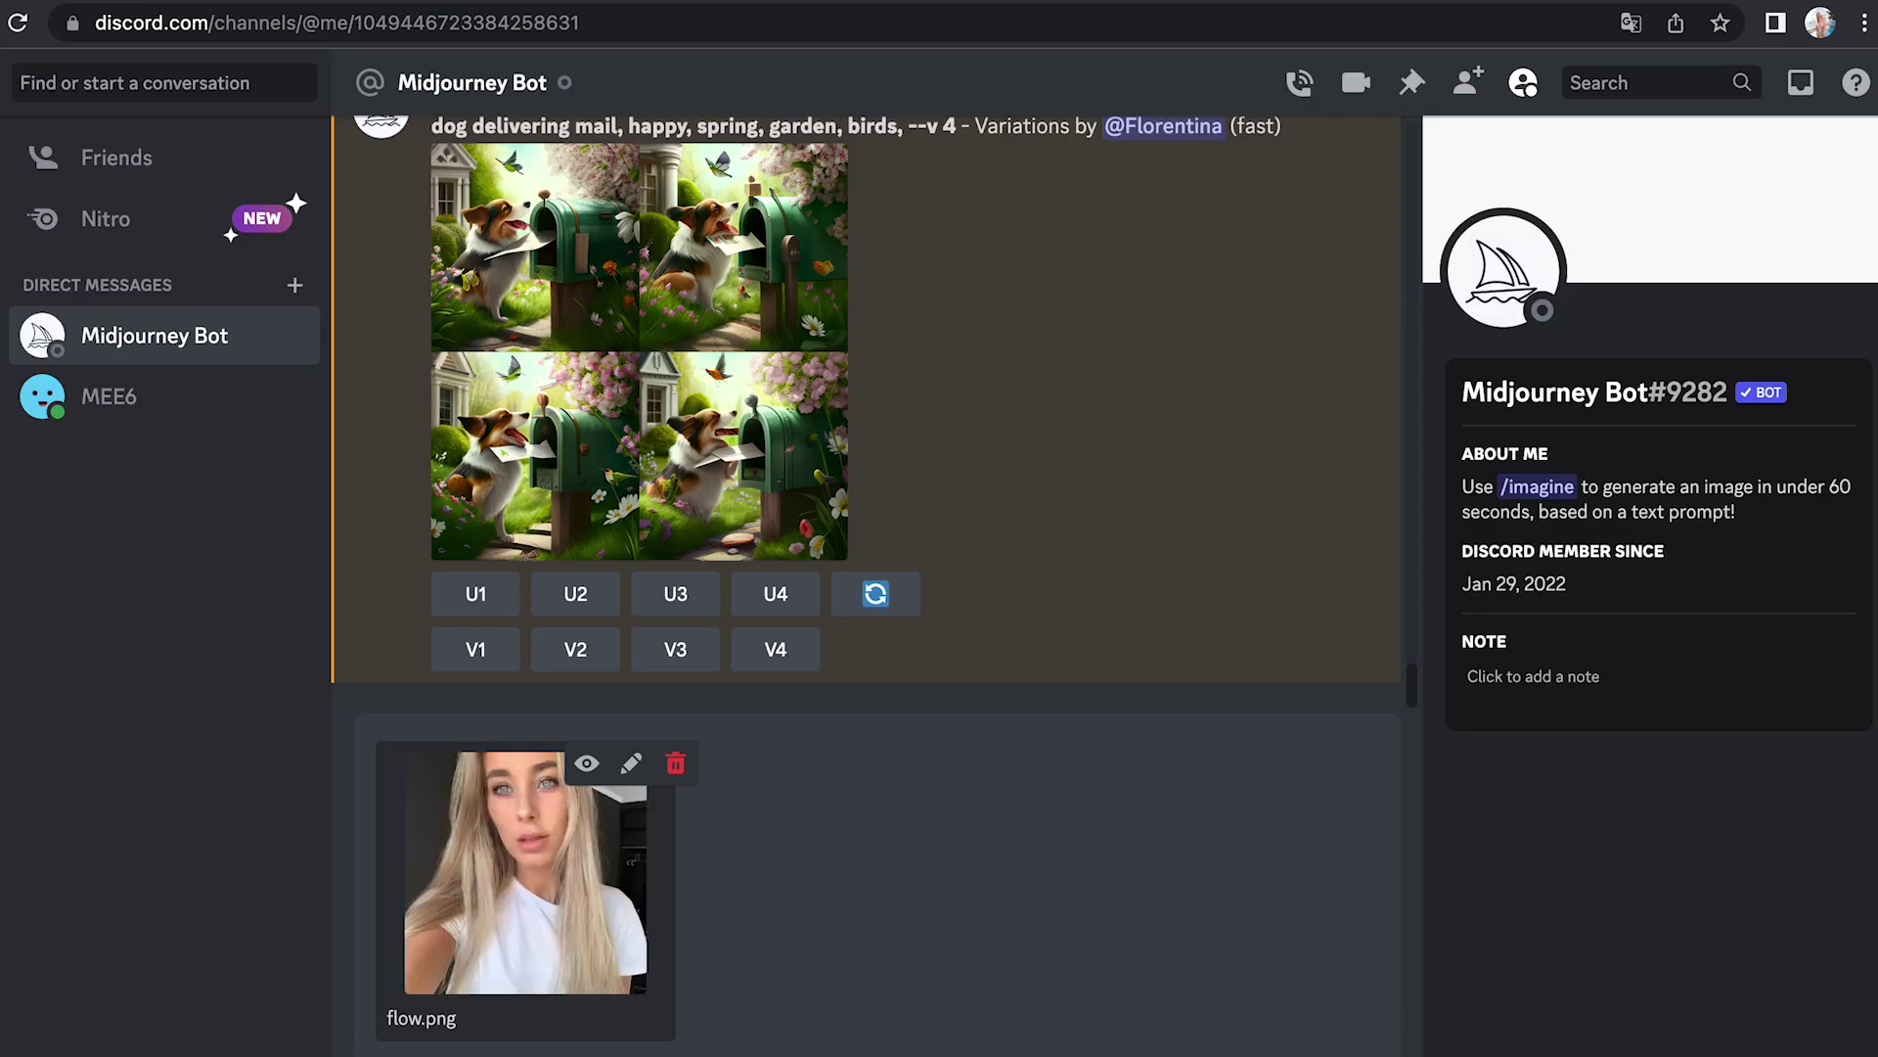
key("Return")
- Open the uploaded flow.png in the browser and copy its image address
left_click(671, 825)
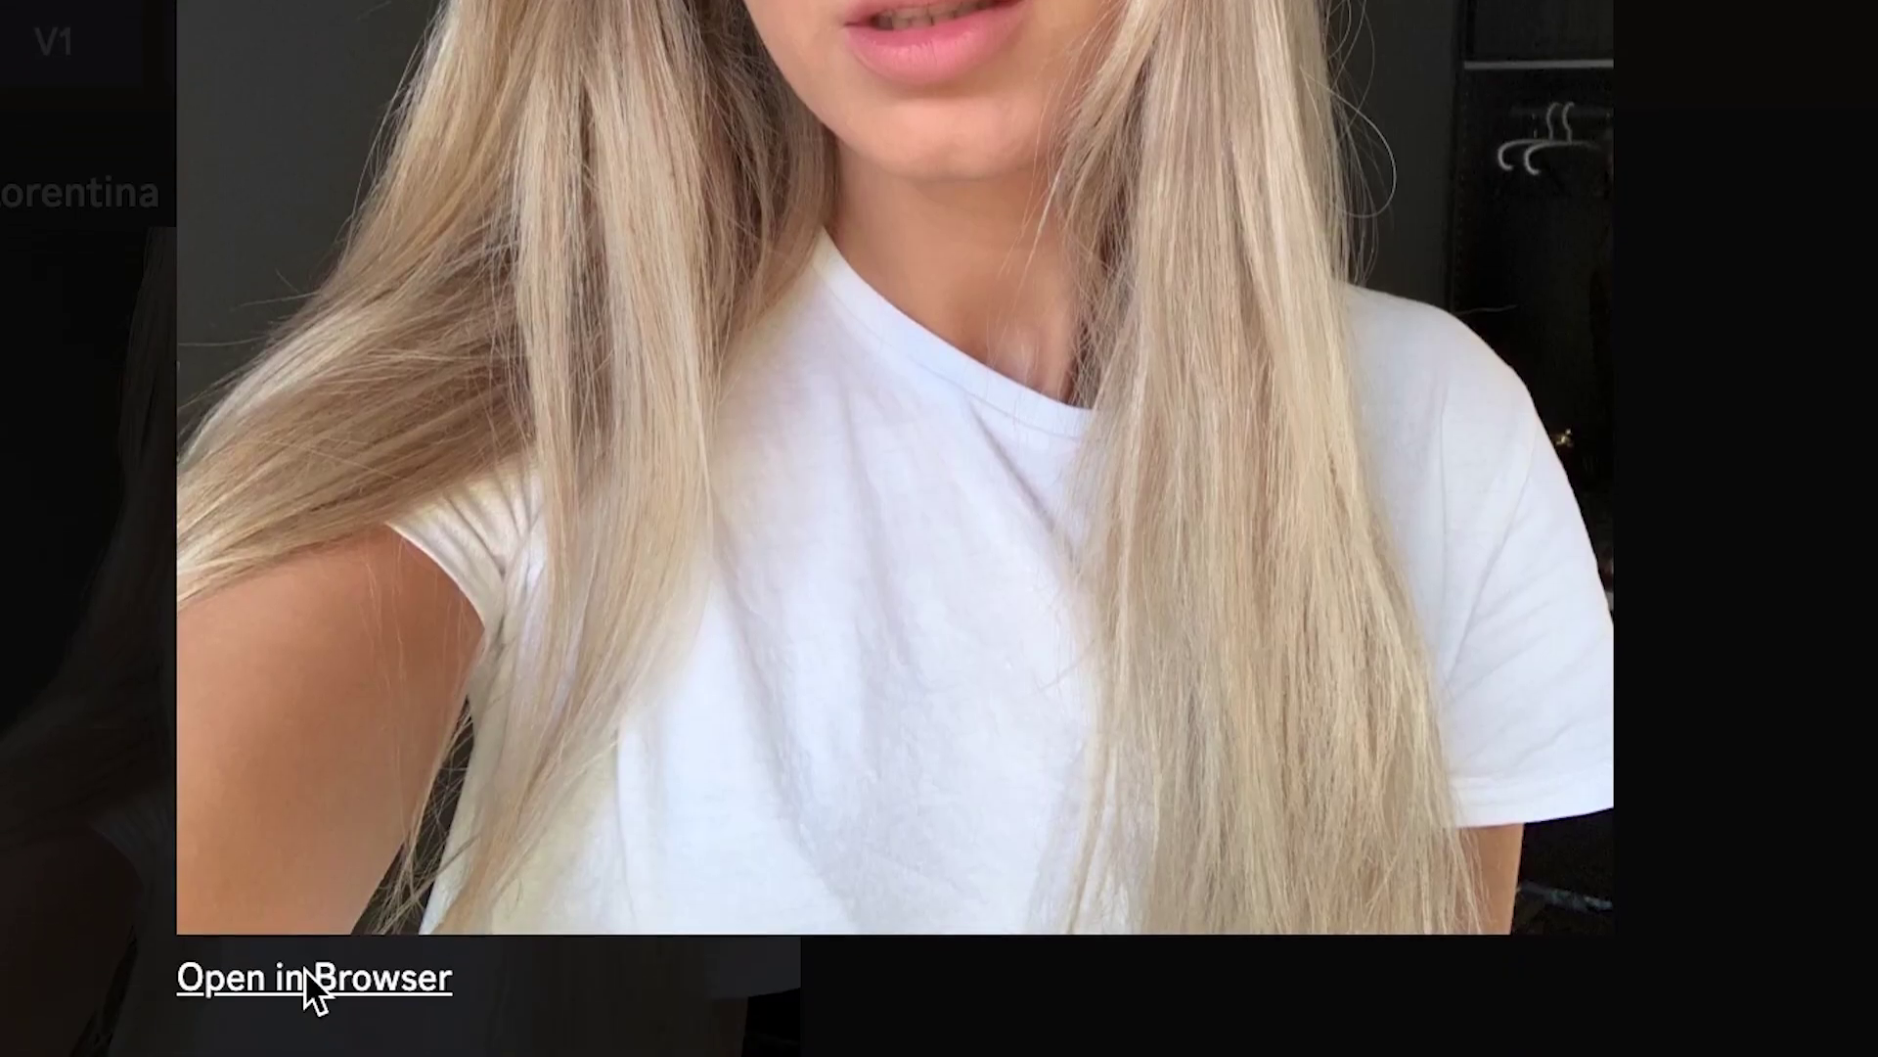
left_click(303, 973)
right_click(822, 511)
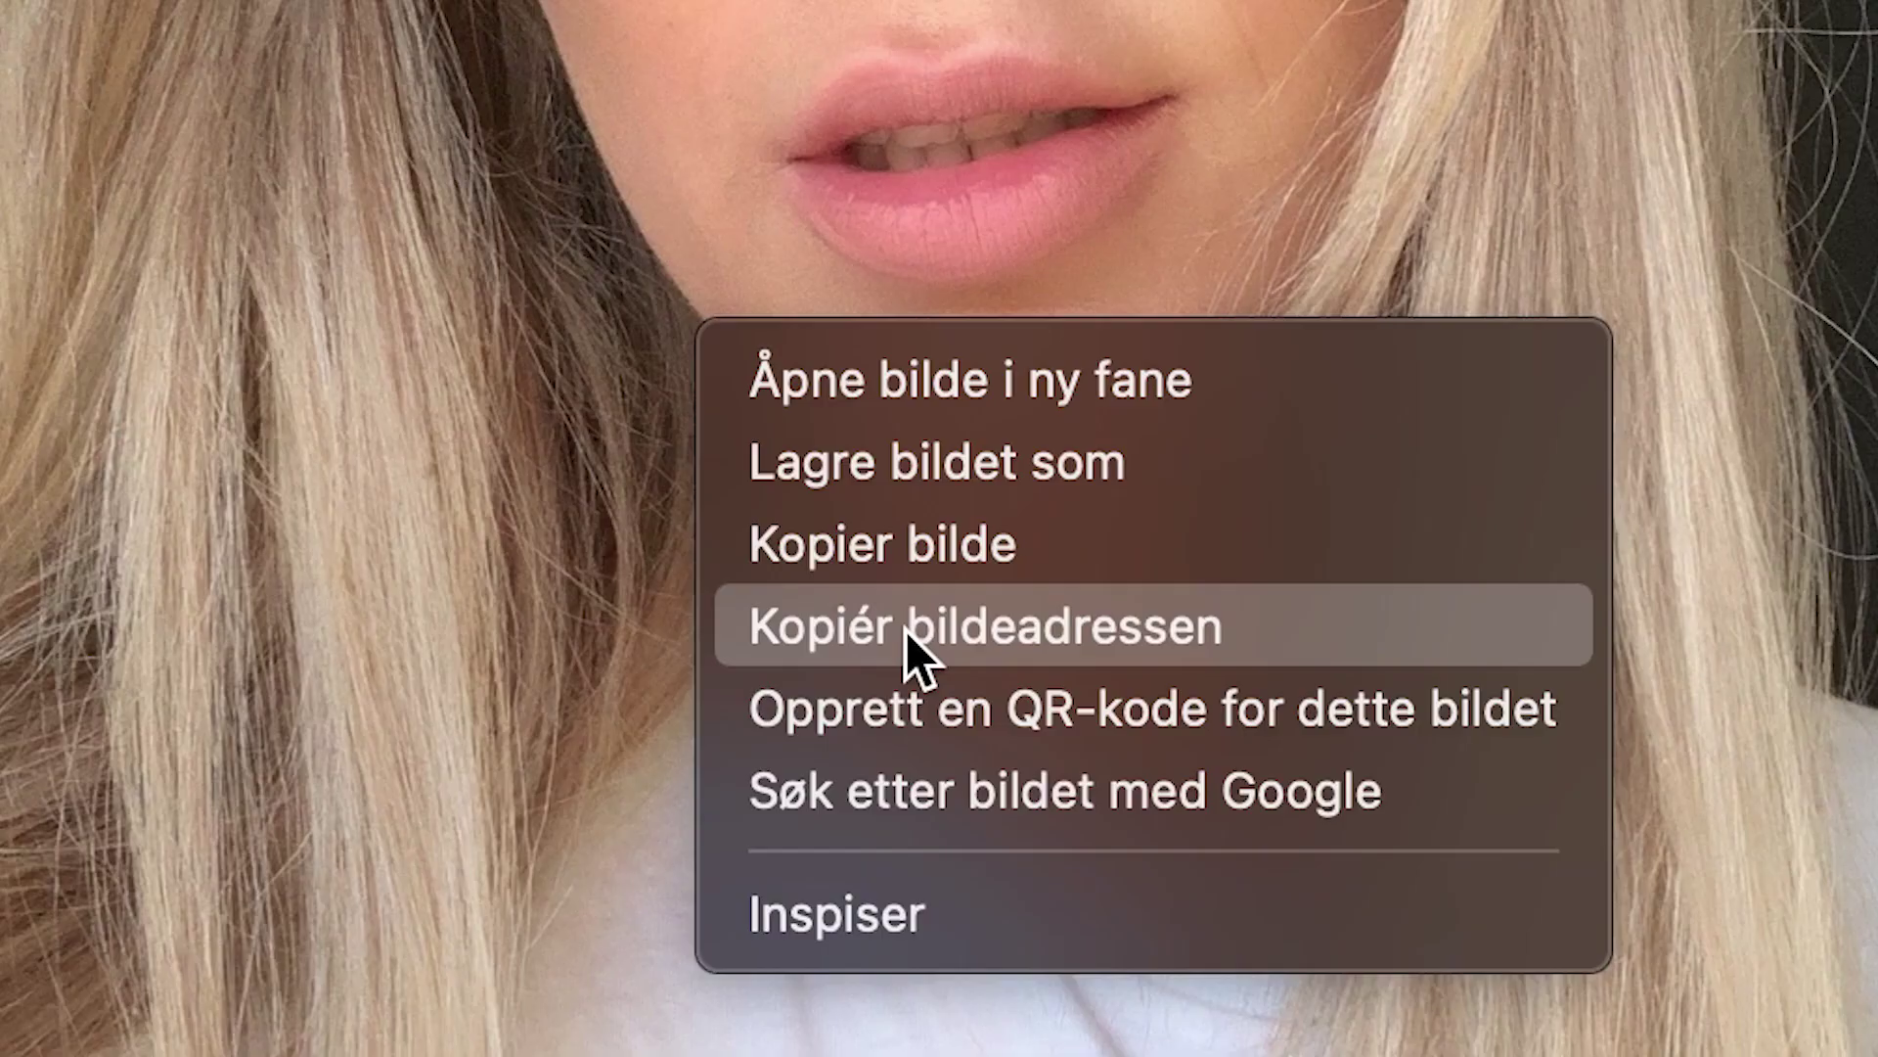
left_click(897, 628)
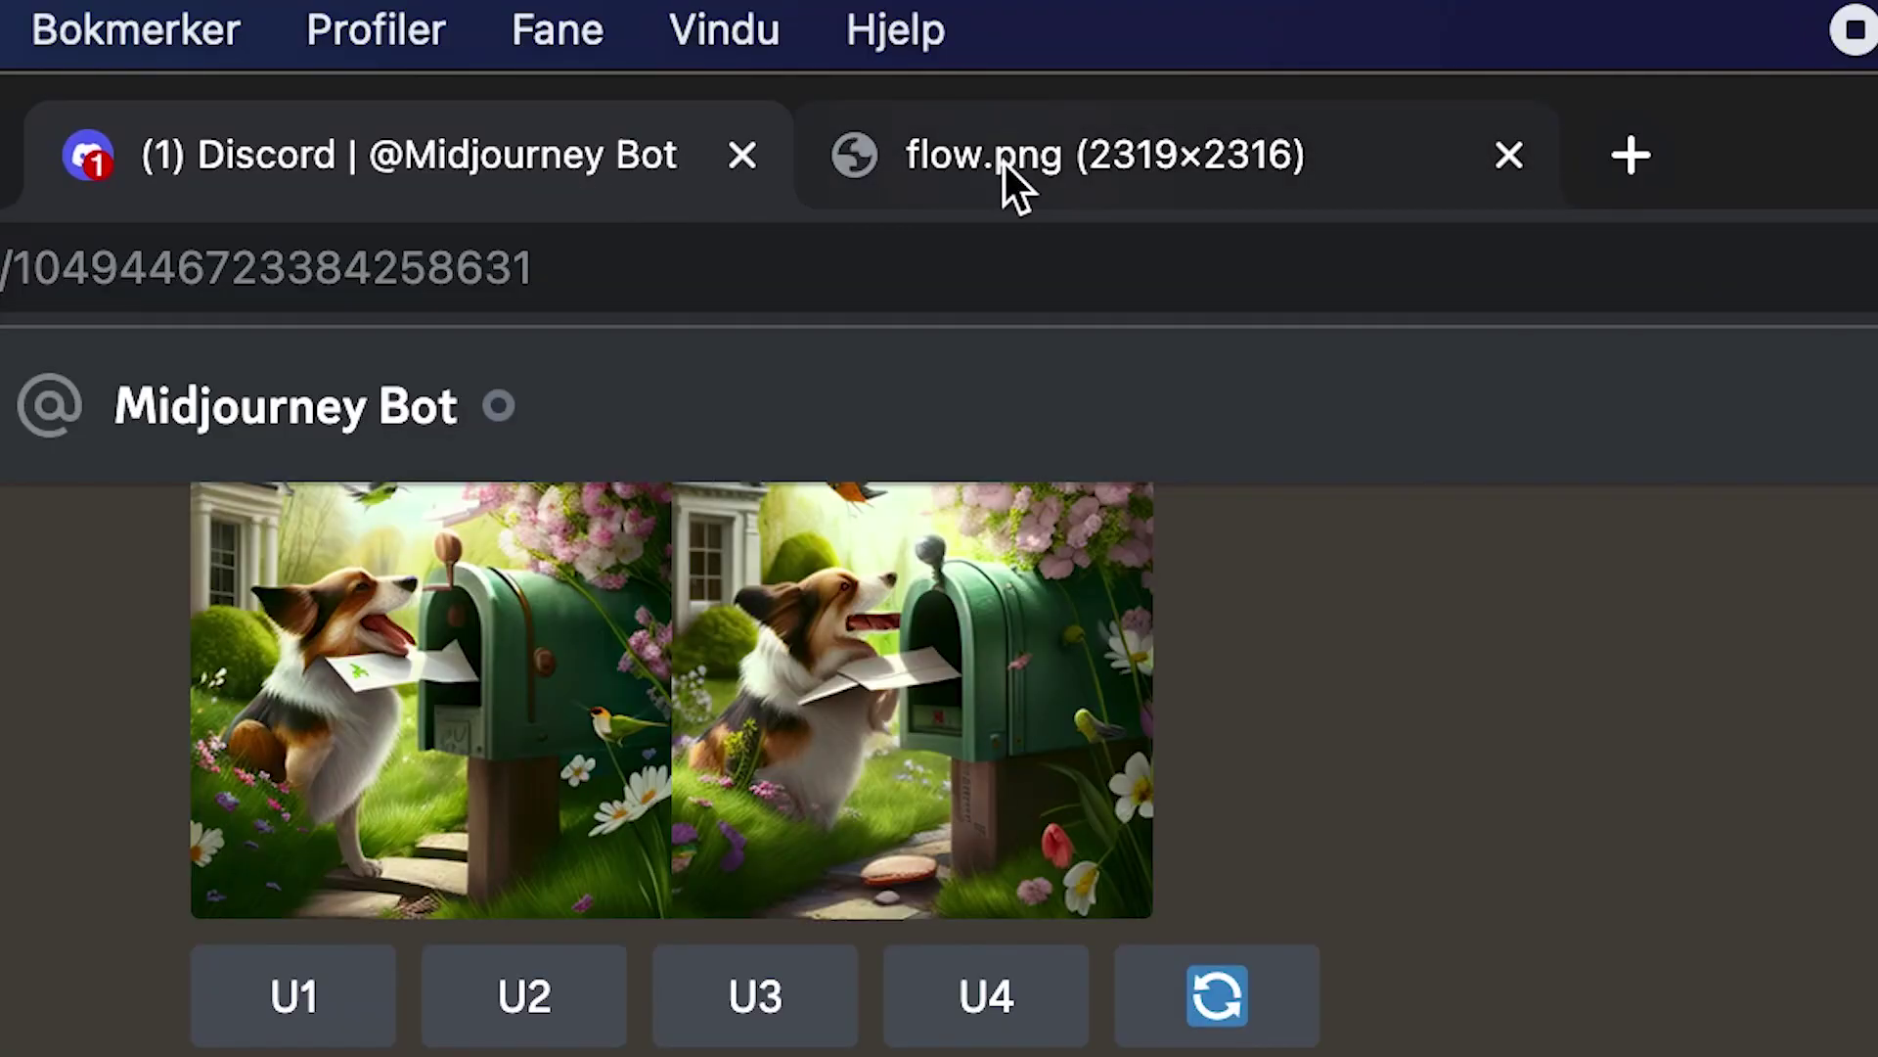
- Switch from the flow.png tab back to the Midjourney Bot conversation
left_click(782, 35)
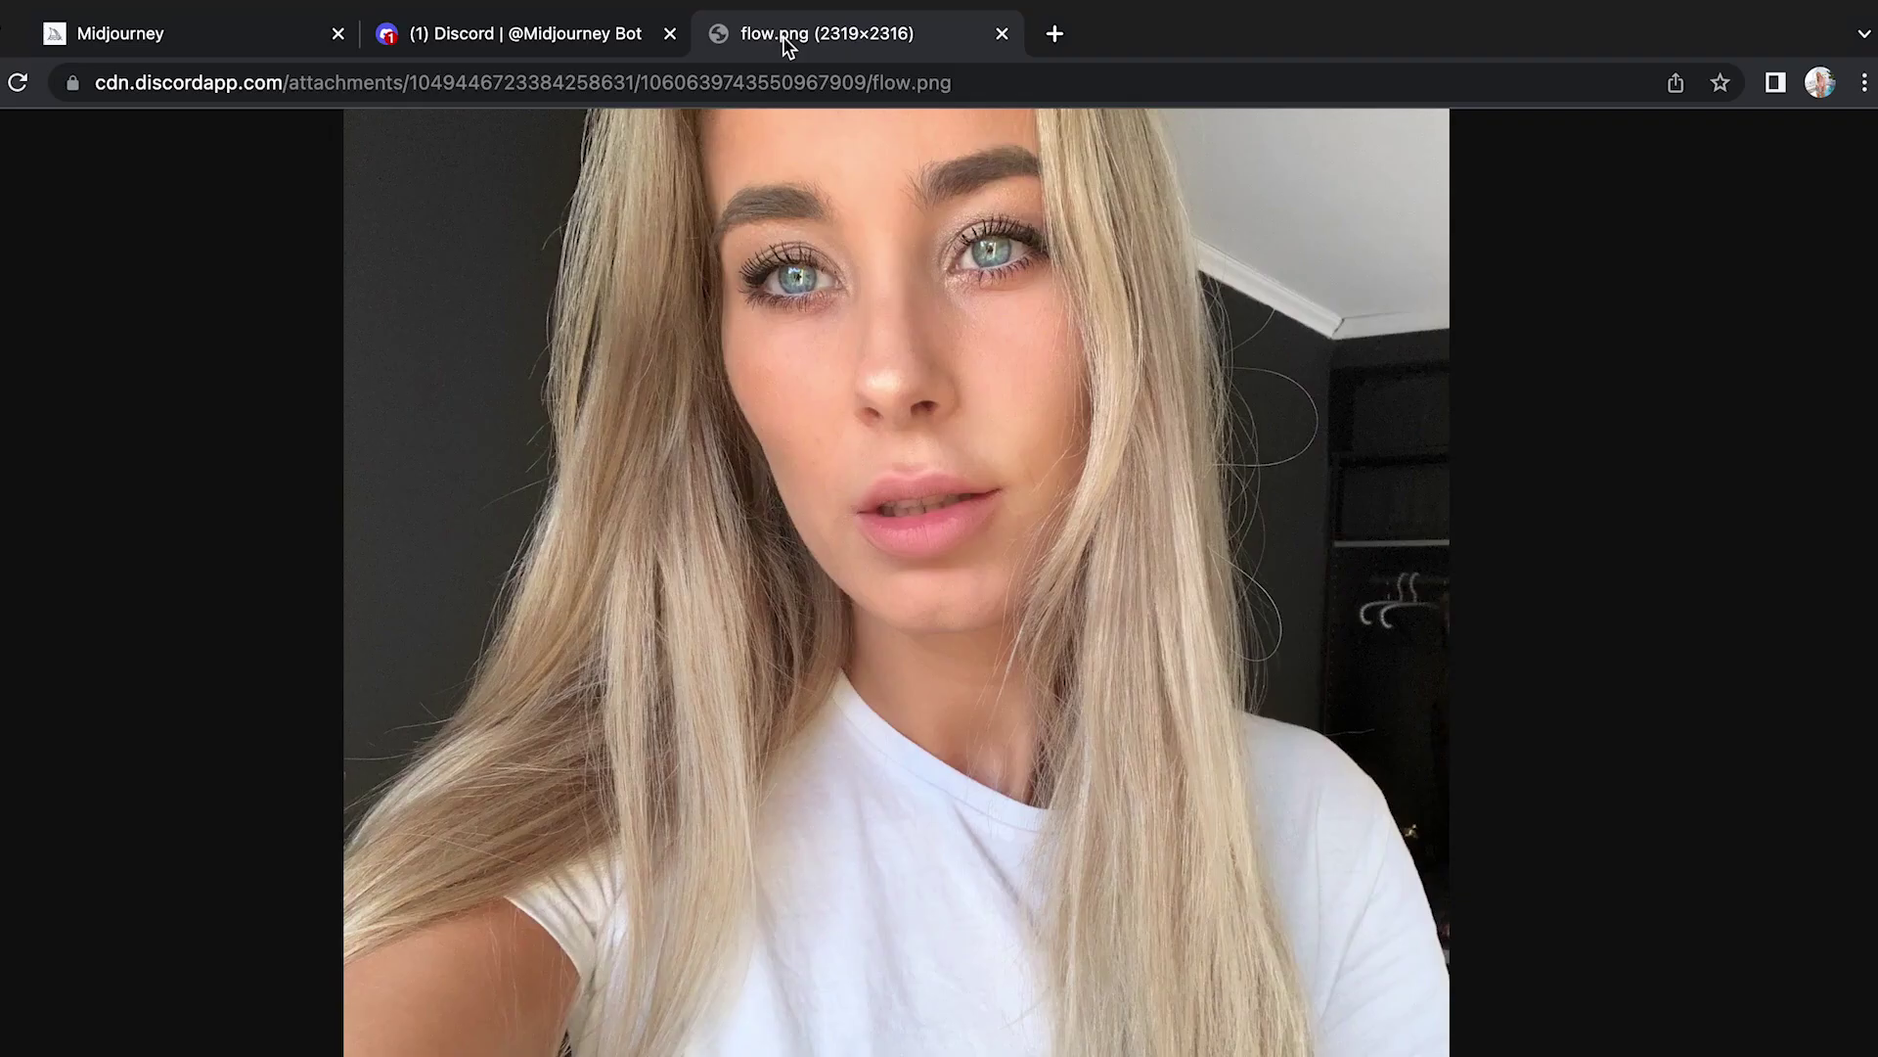
left_click(580, 44)
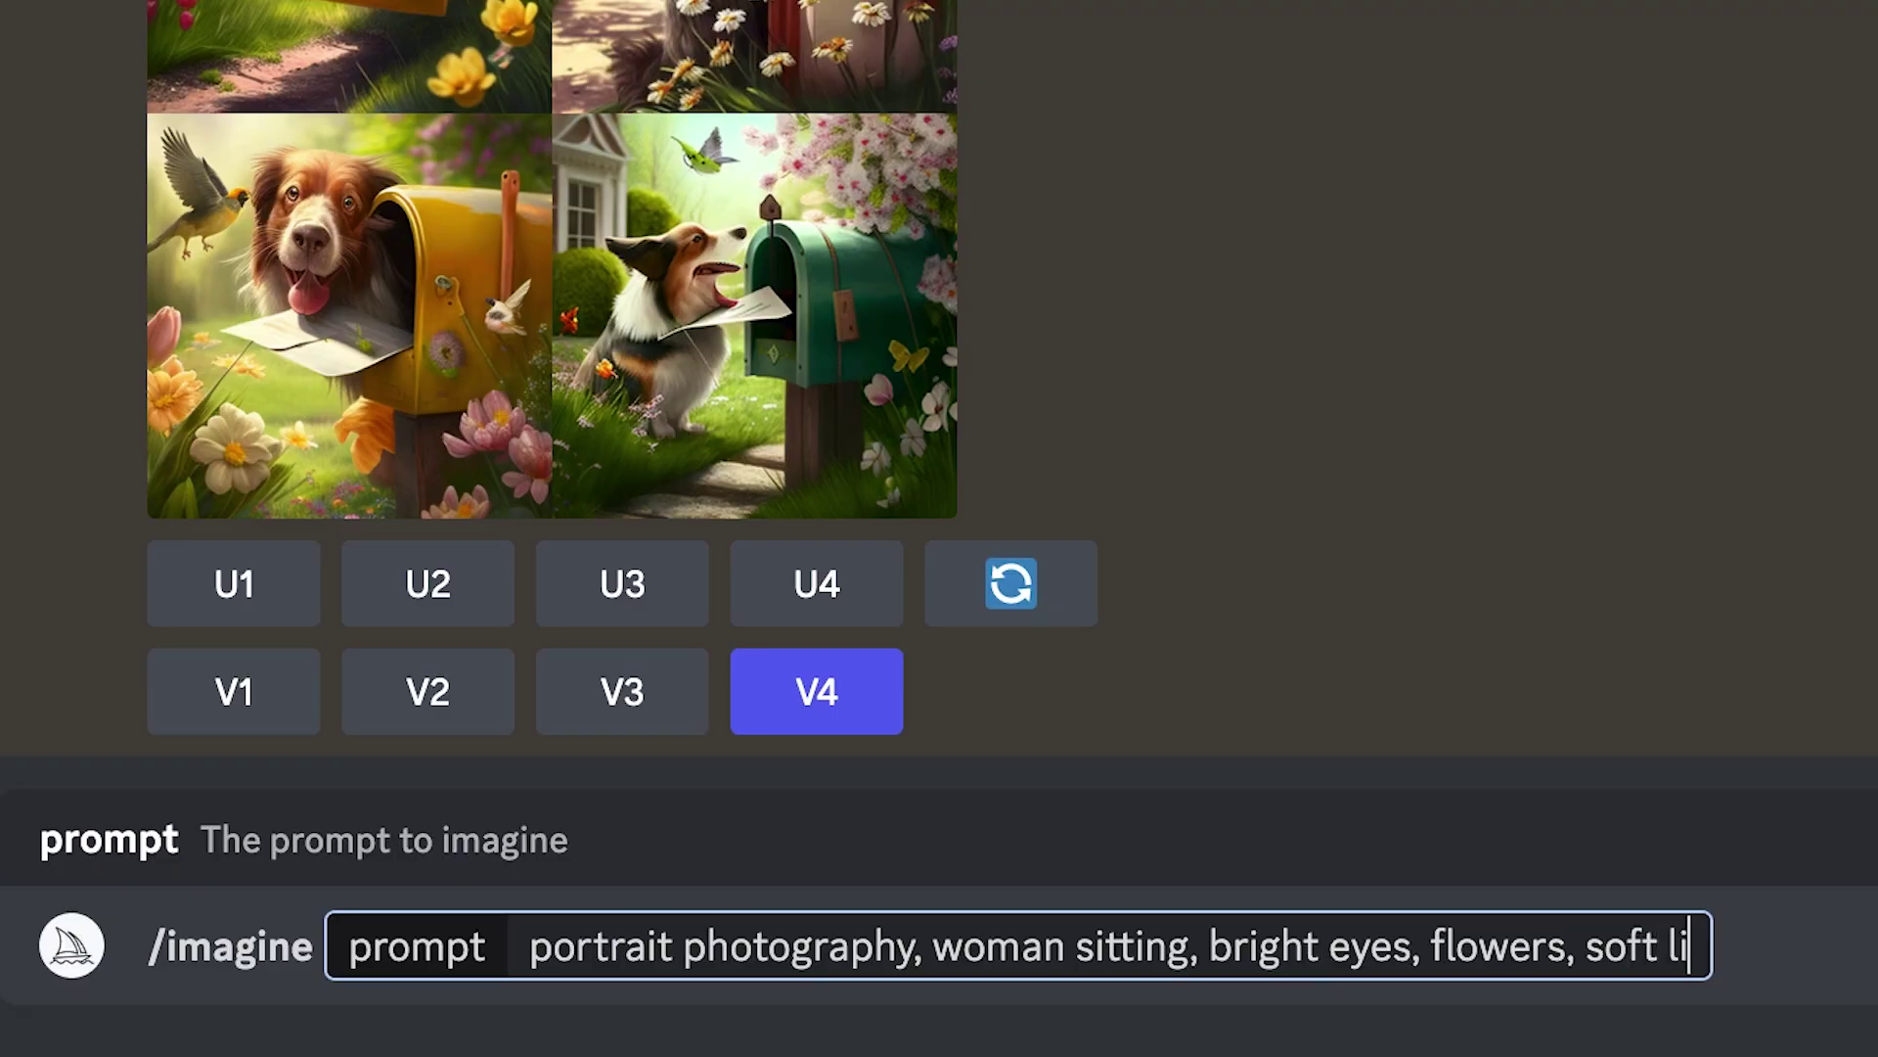
- Continue the portrait prompt with 'soft light, pastel colors, -- ar 2:3, -- no yellow color, 8k'
type("ght, pastel color")
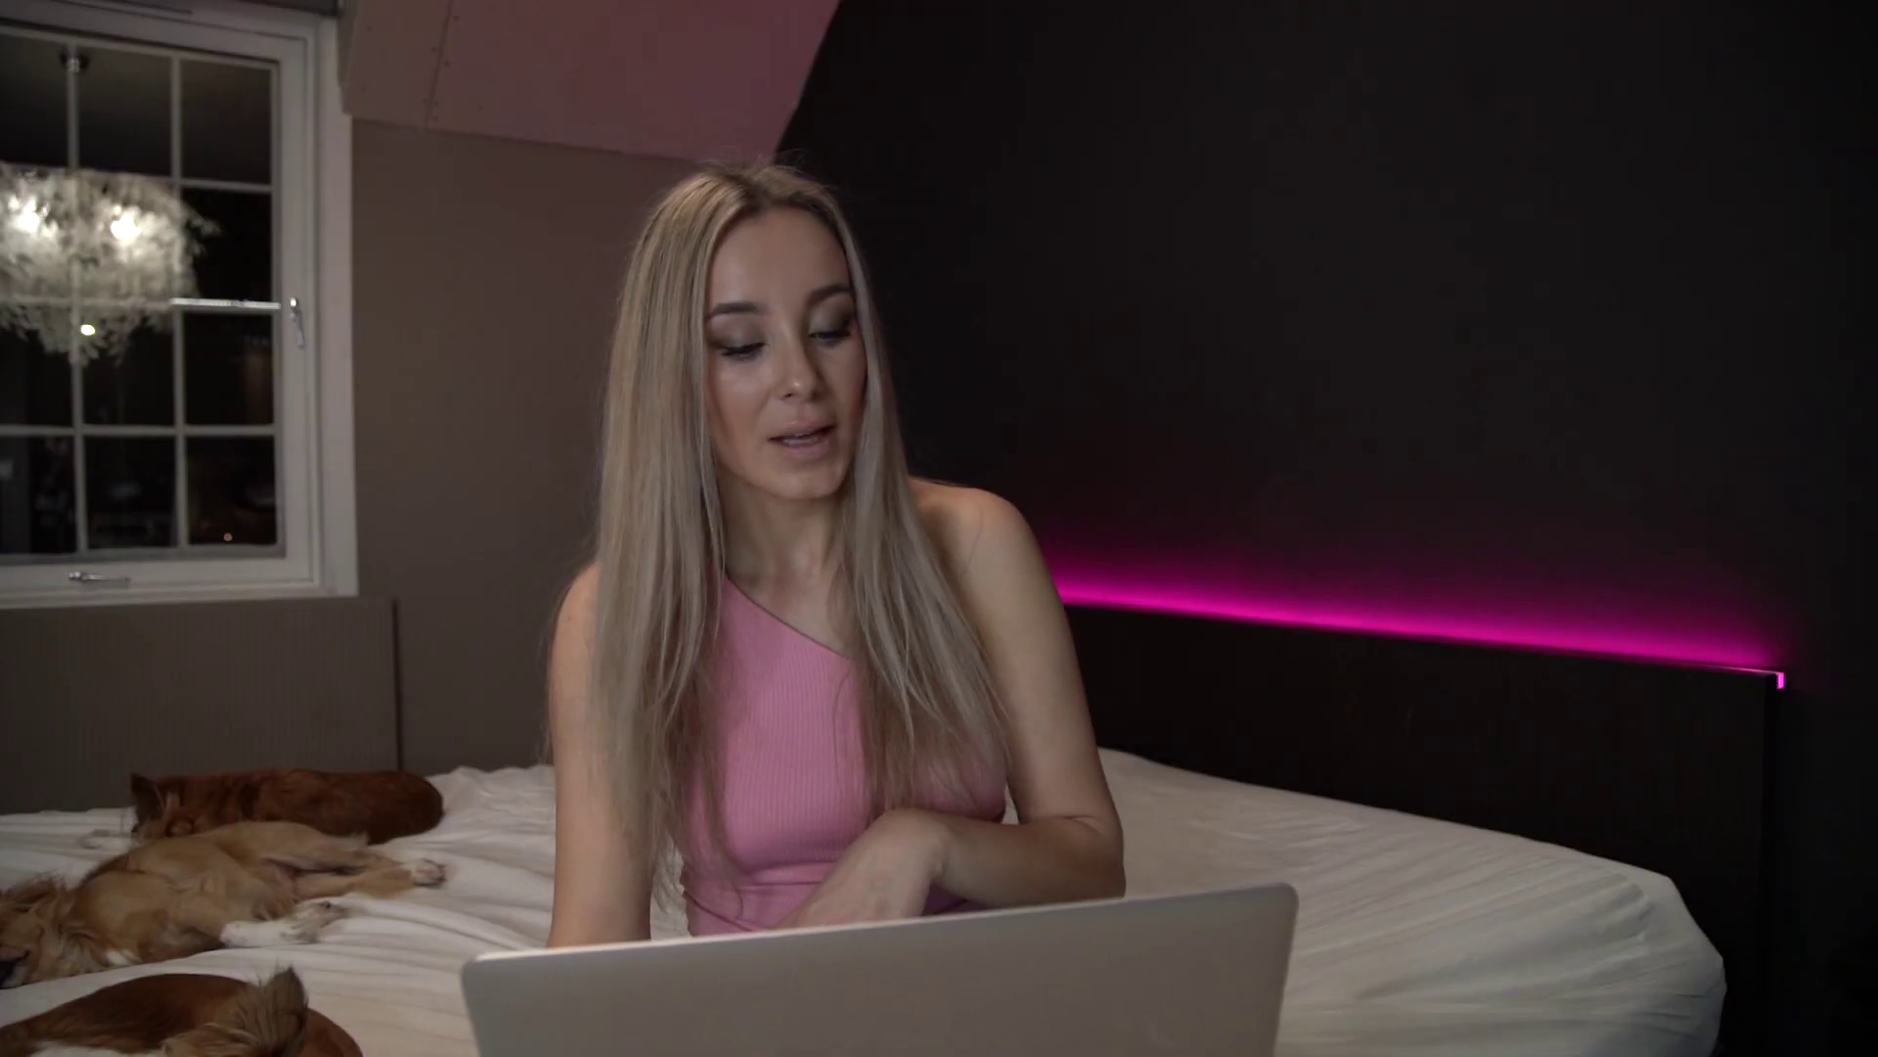
type(", -")
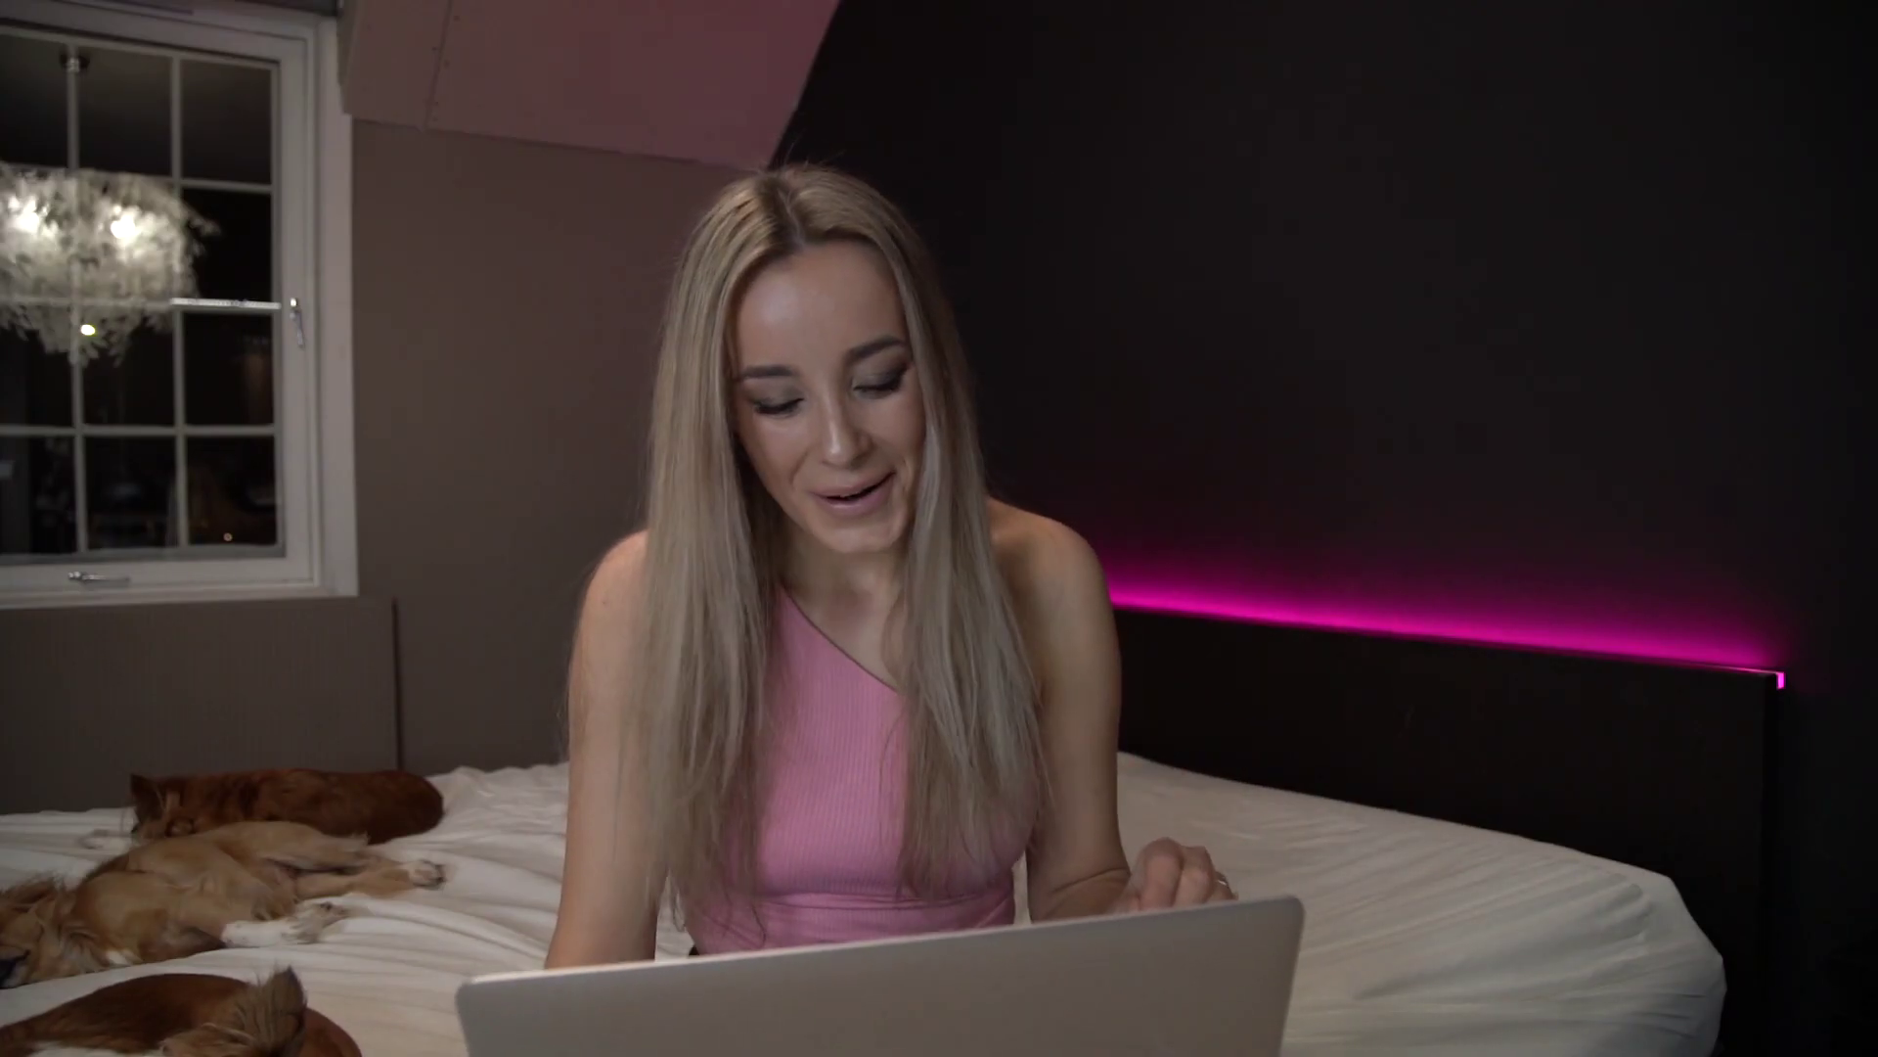
type("k,")
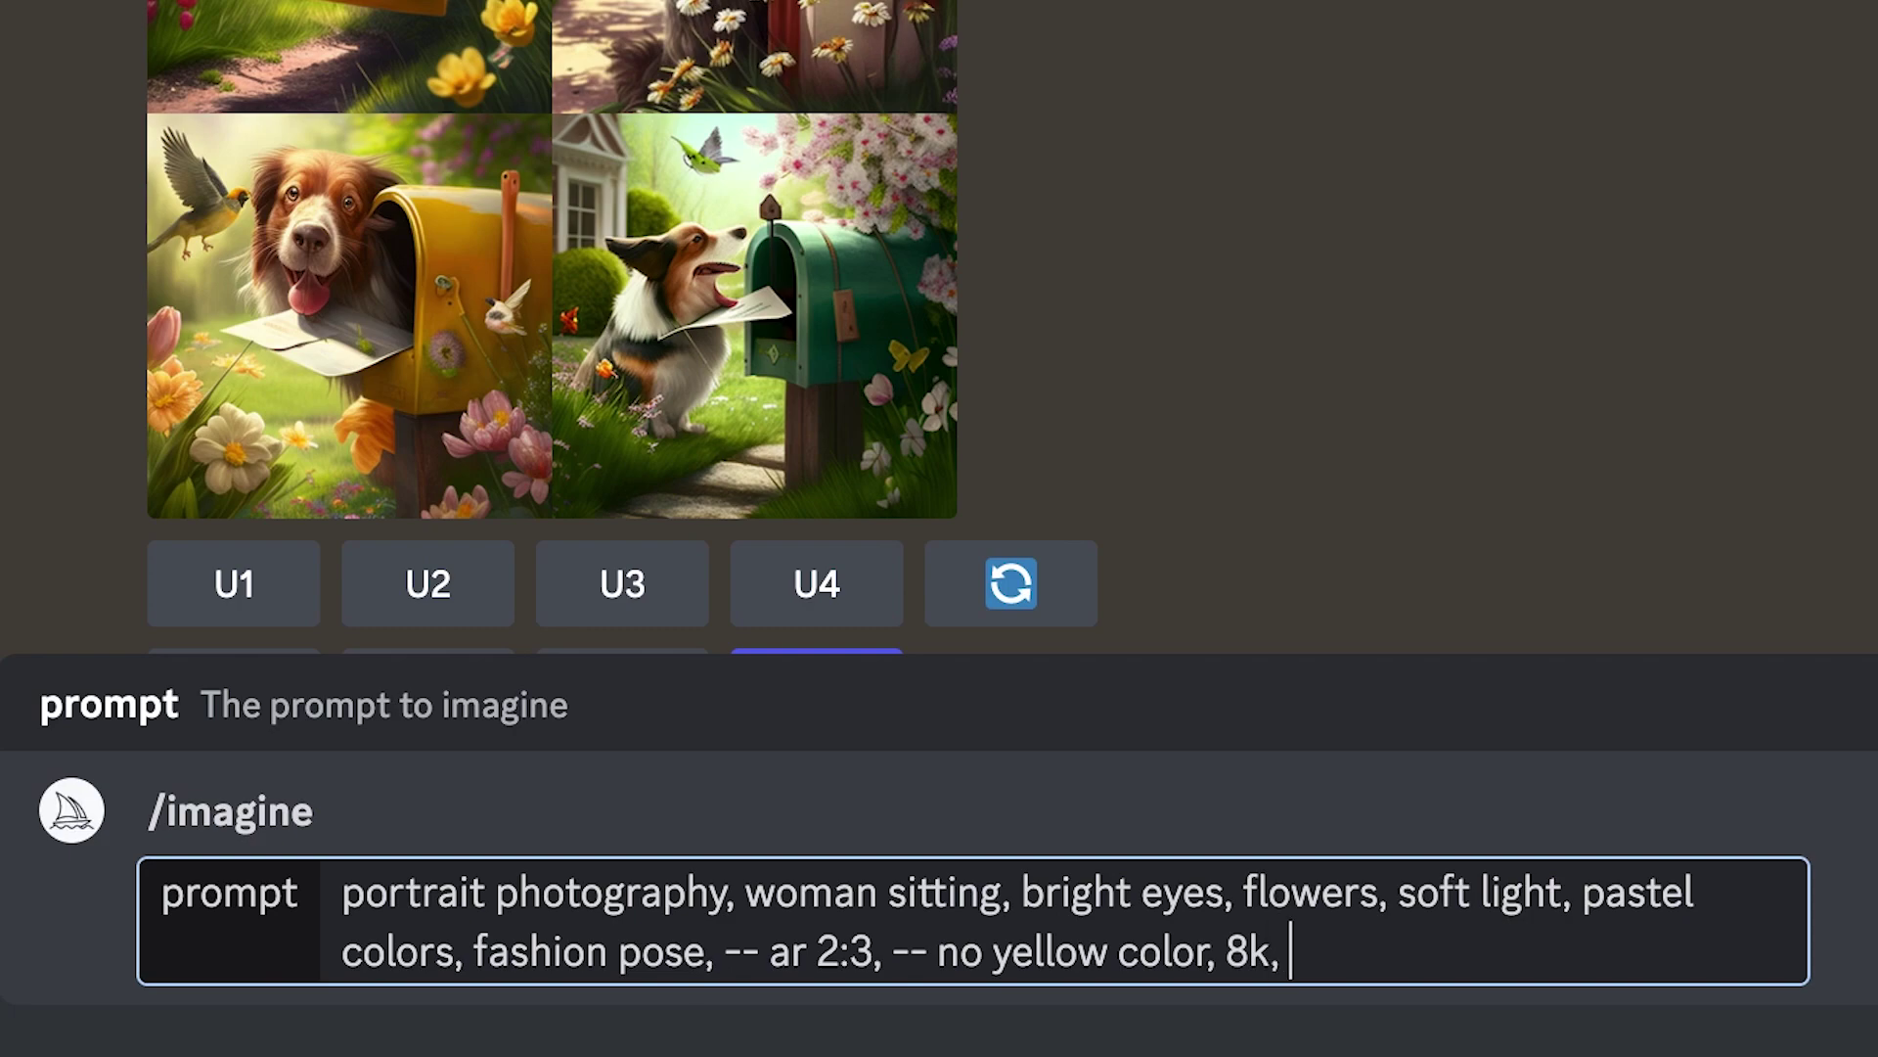